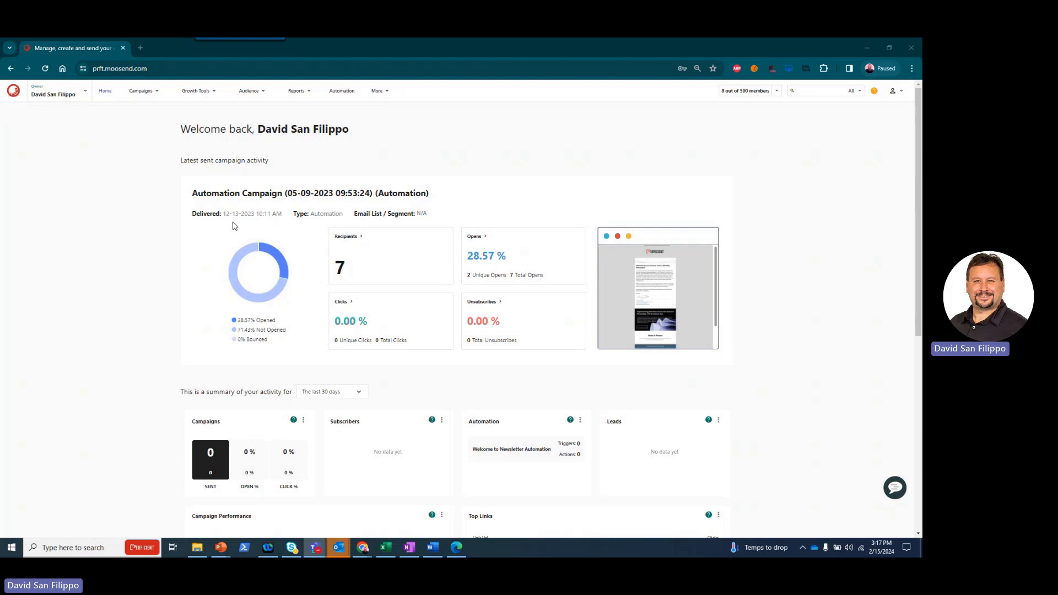
Step: Open the account settings and review the Senders list and the Direct SMTP configuration
mouse_move(13, 92)
left_click(377, 91)
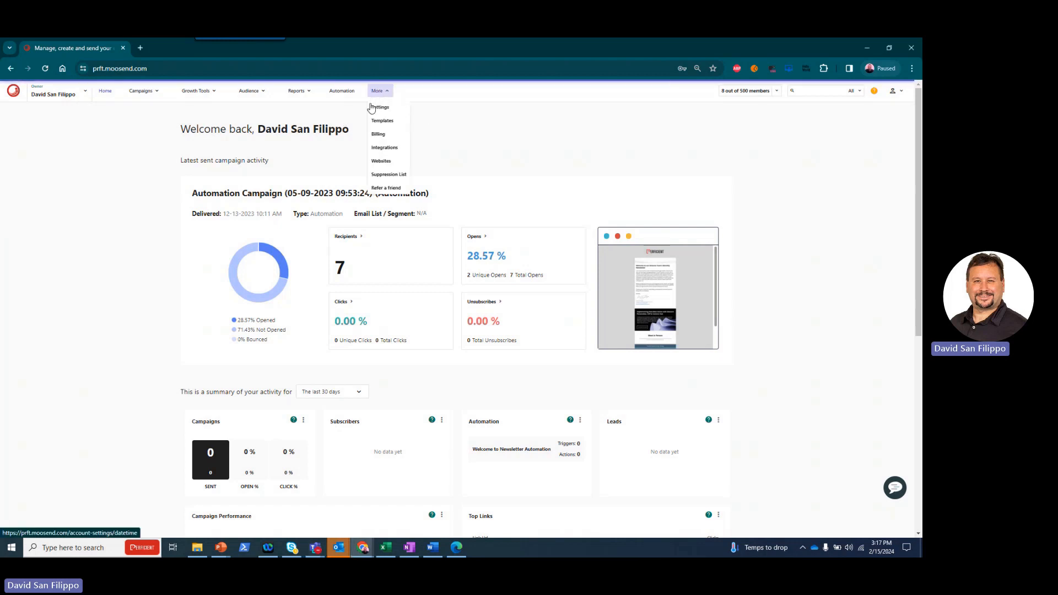
left_click(379, 107)
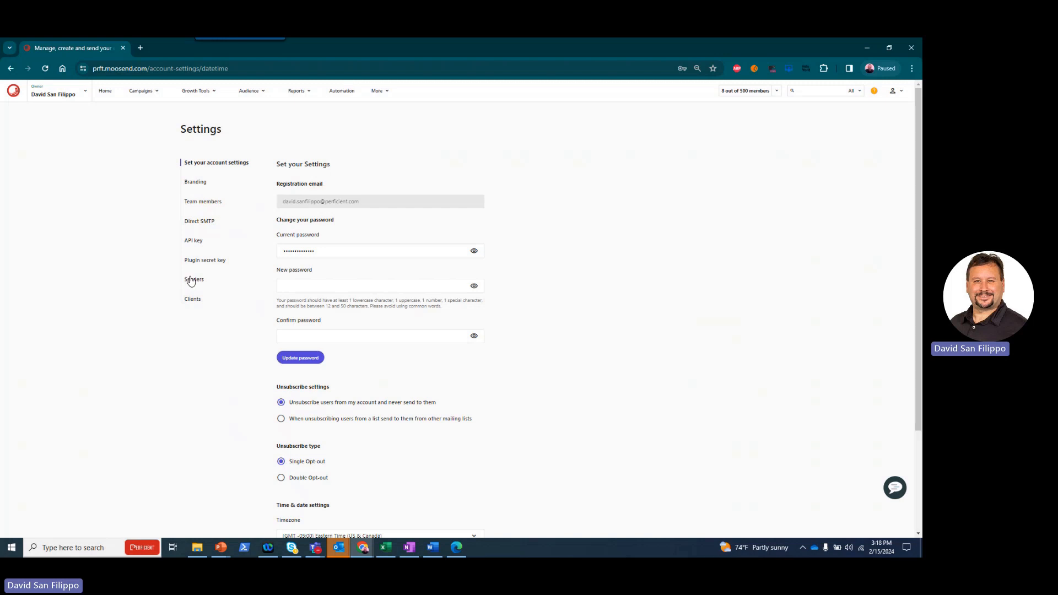
left_click(191, 281)
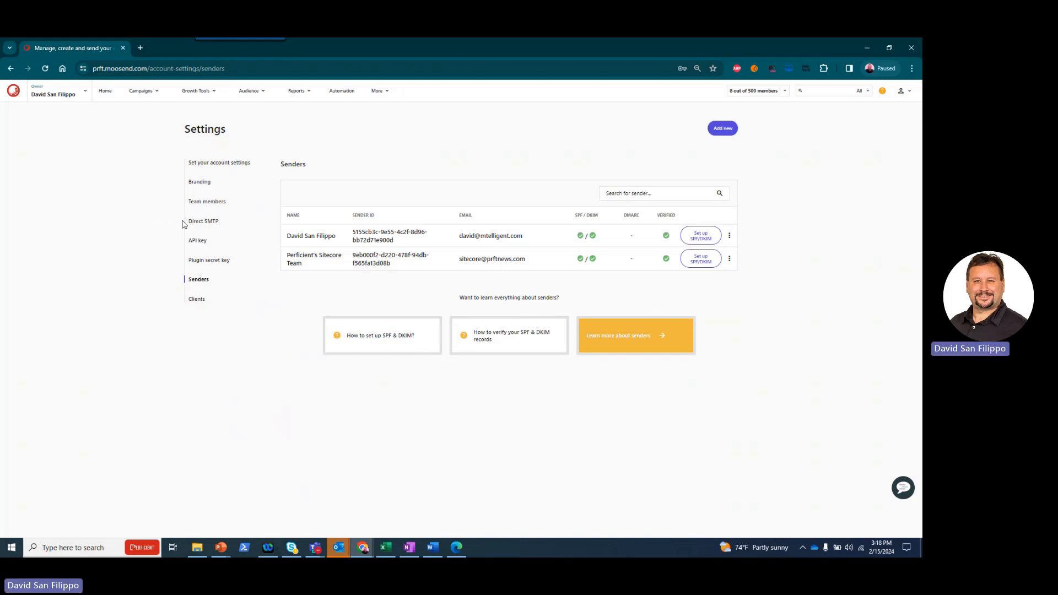
left_click(202, 223)
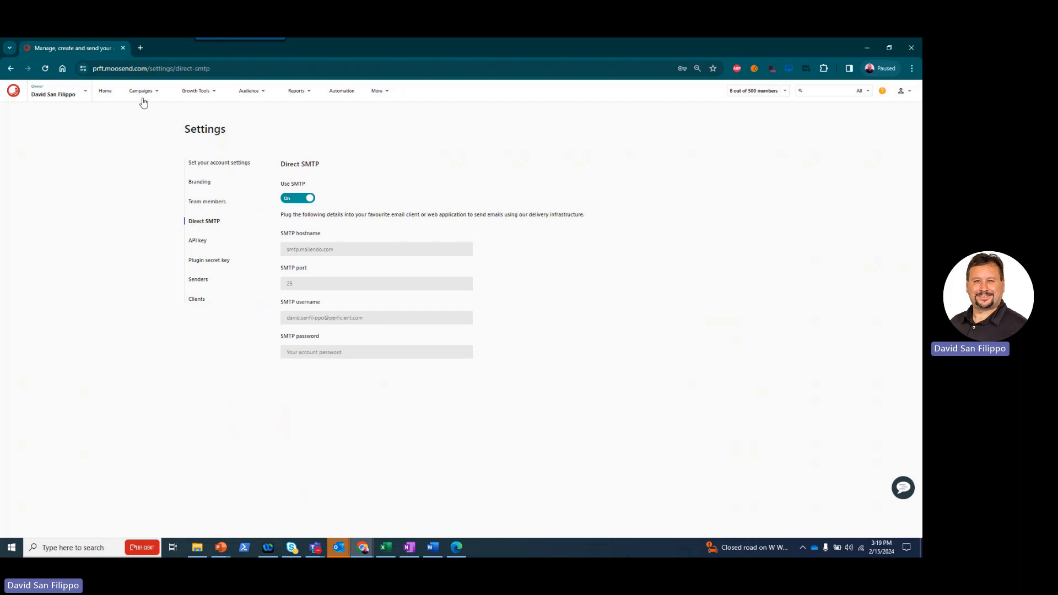
Step: Open the Perficient Sitecore Team Monthly Newsletter email list and view all its members
left_click(257, 92)
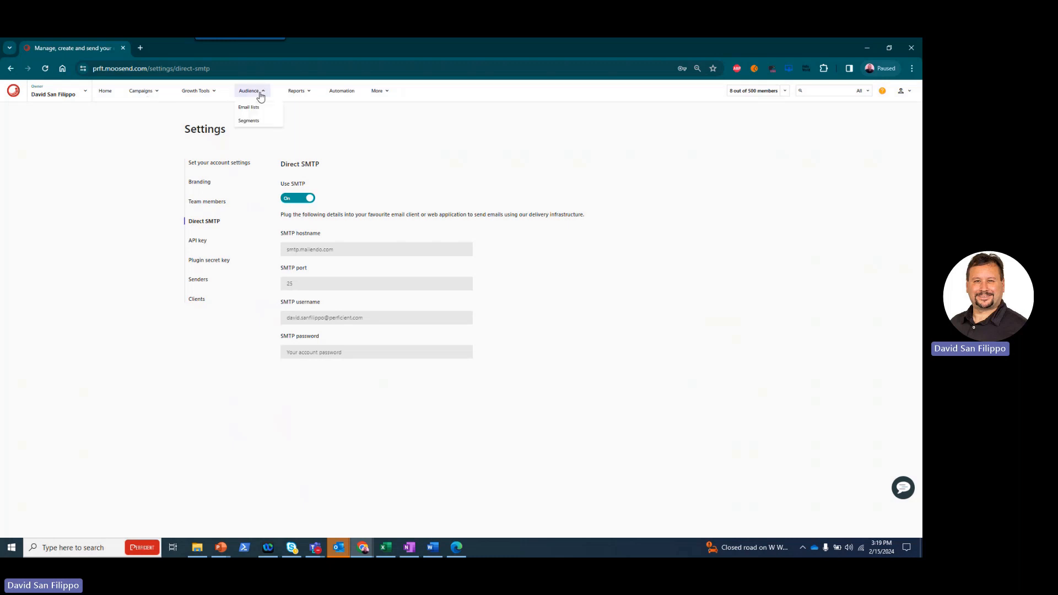
left_click(258, 109)
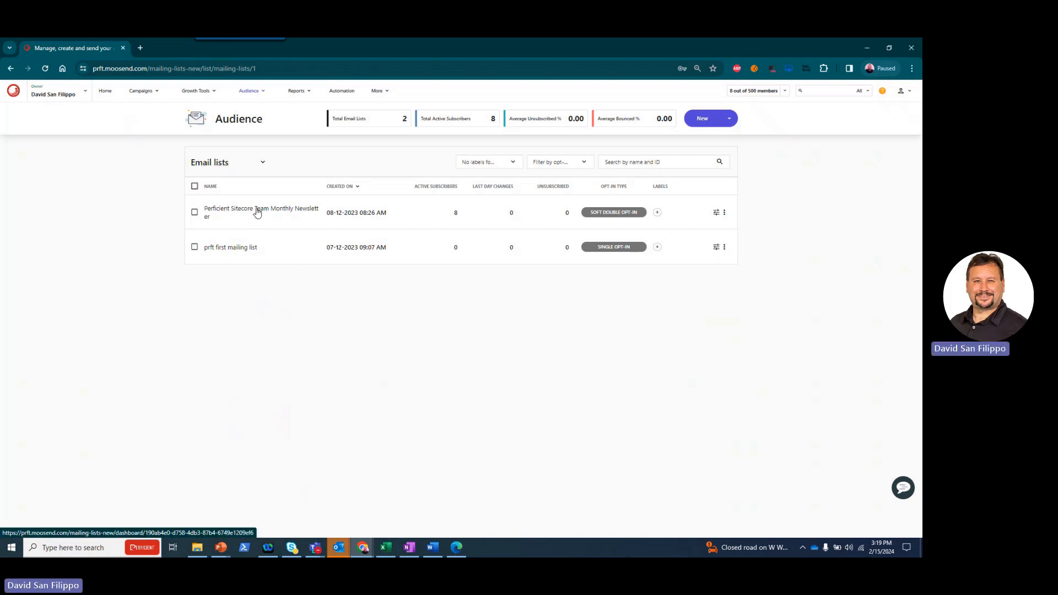
left_click(257, 213)
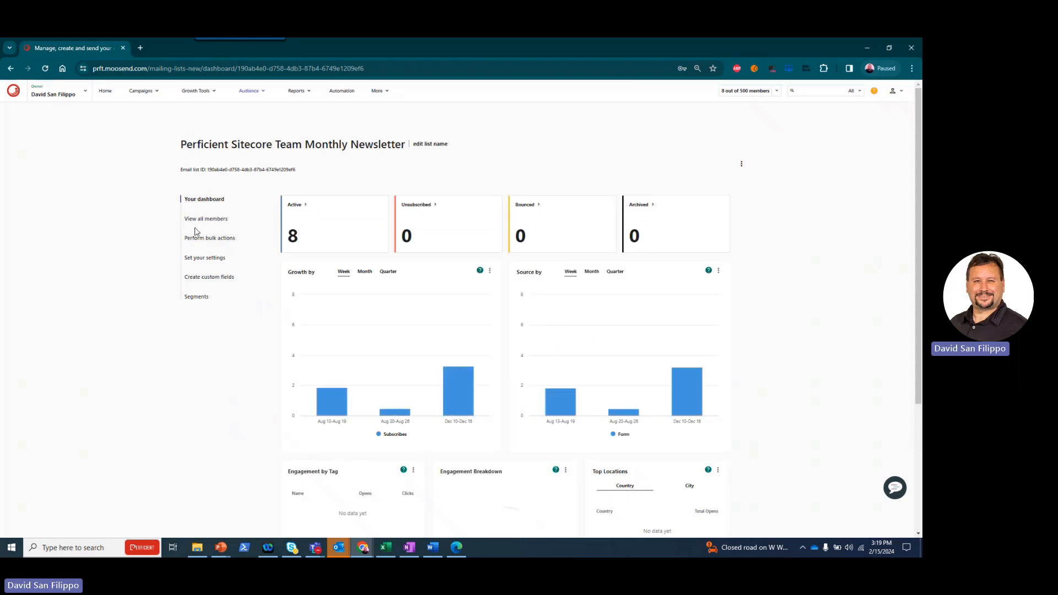
left_click(212, 220)
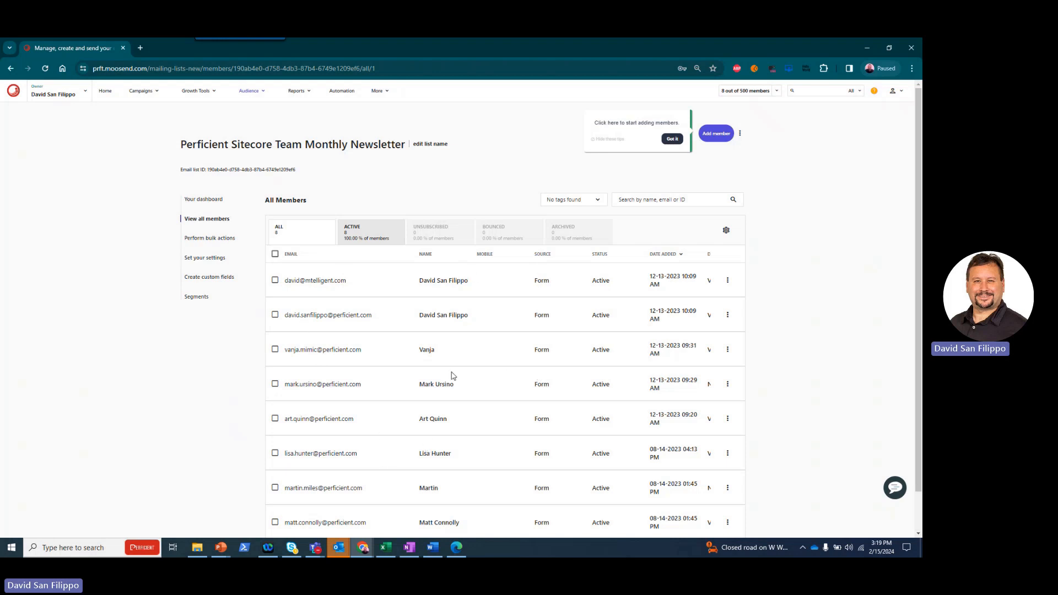
Step: Review the newsletter list's custom fields and the rules of its "Interested in XM Cloud" segment
left_click(197, 278)
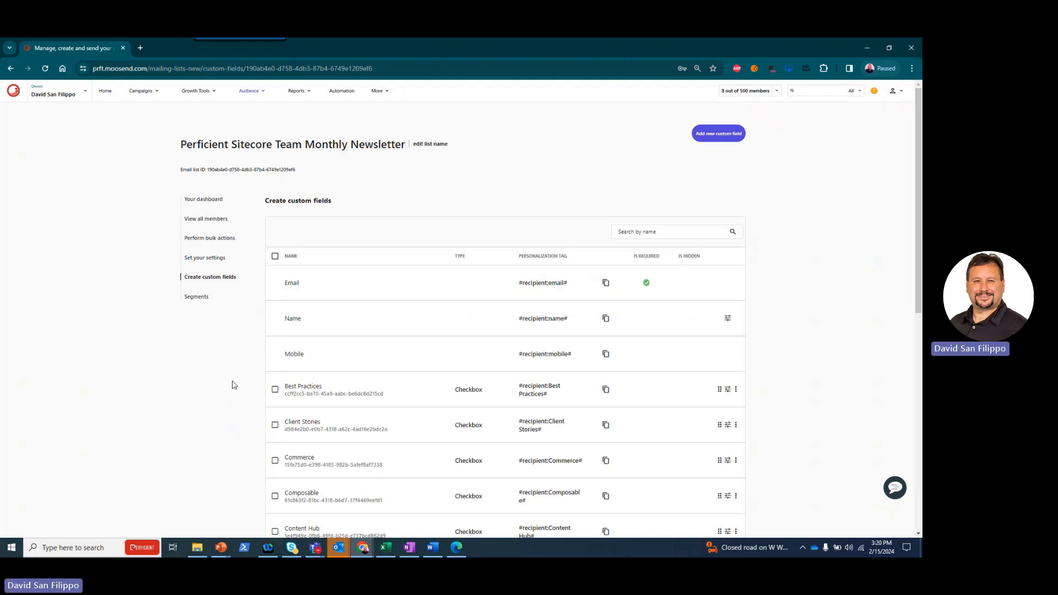
scroll(237, 377, "down", 2)
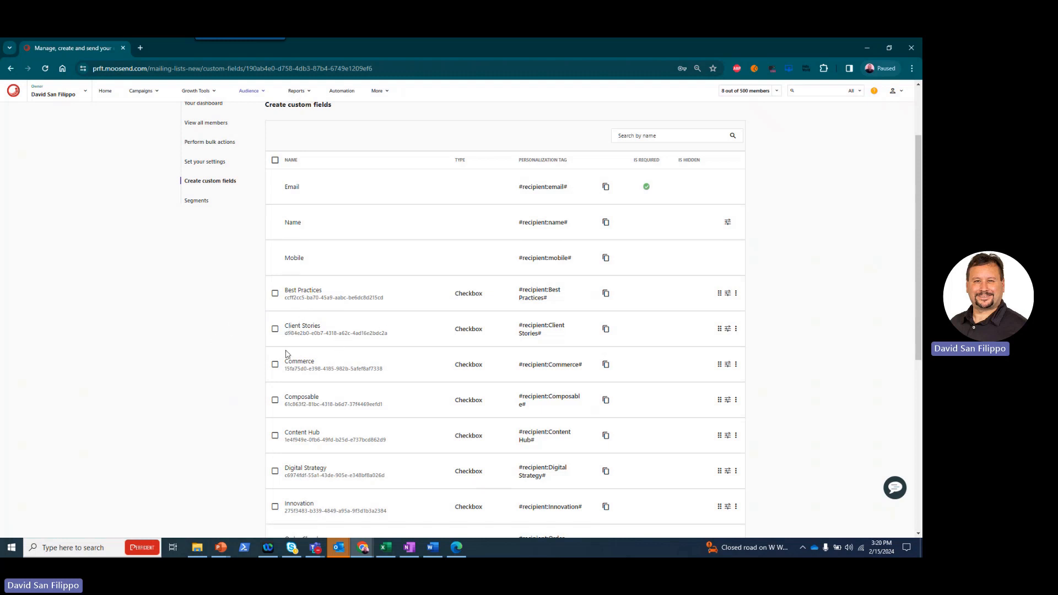
scroll(323, 448, "down", 6)
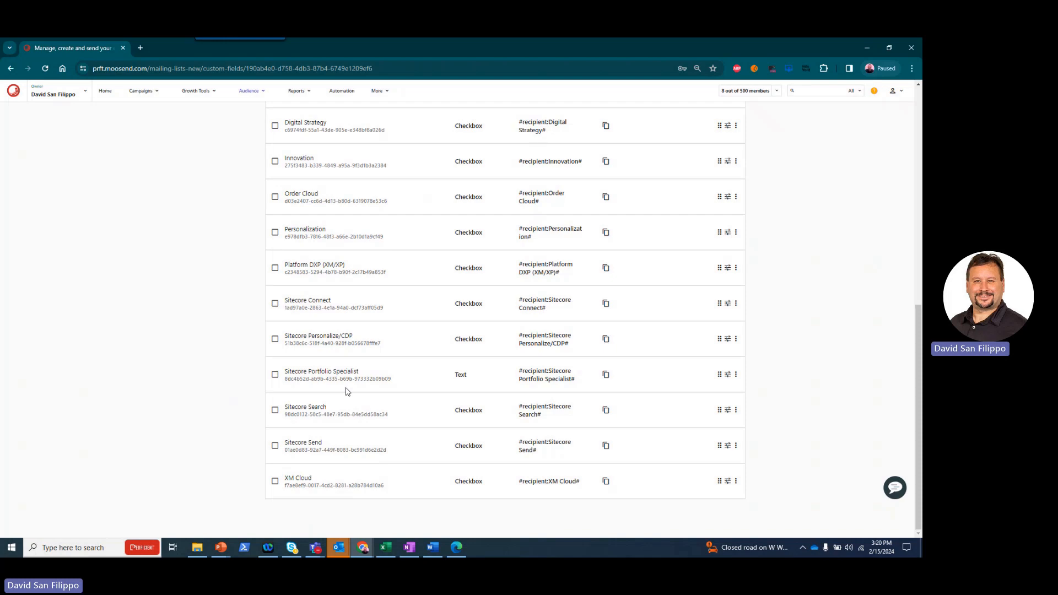
scroll(347, 391, "up", 7)
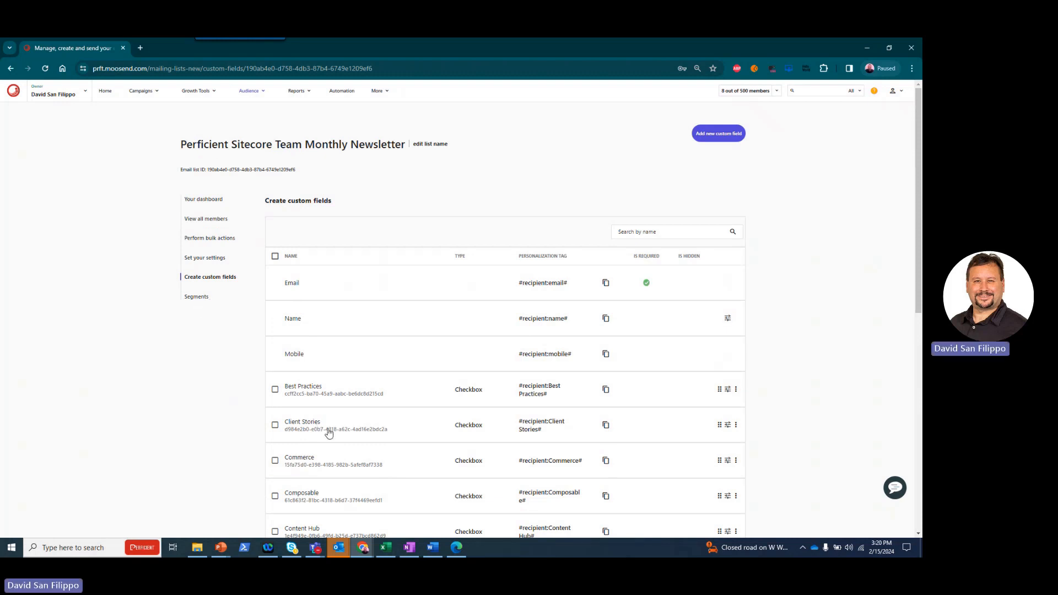
left_click(198, 298)
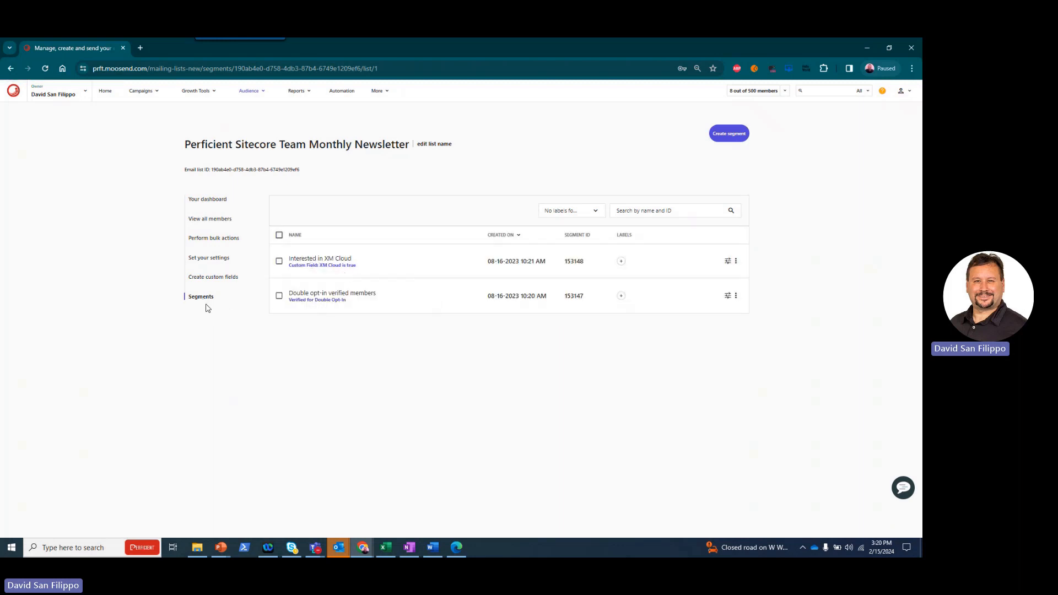
left_click(342, 262)
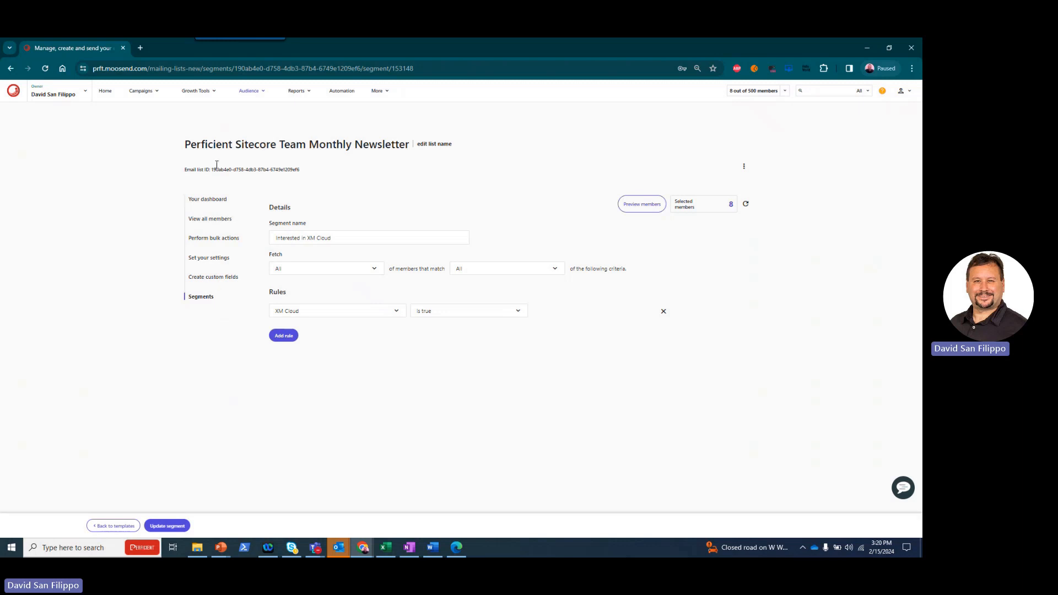
Step: Copy the URL of the Perficient Sitecore Team Monthly Newsletter landing page and open it in a new browser tab
left_click(193, 98)
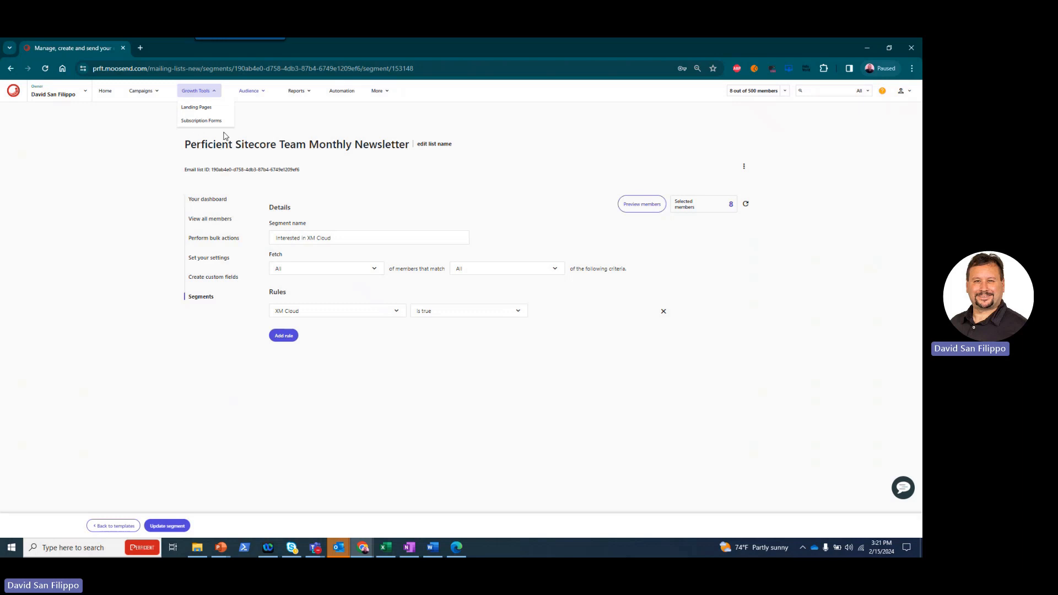
left_click(200, 108)
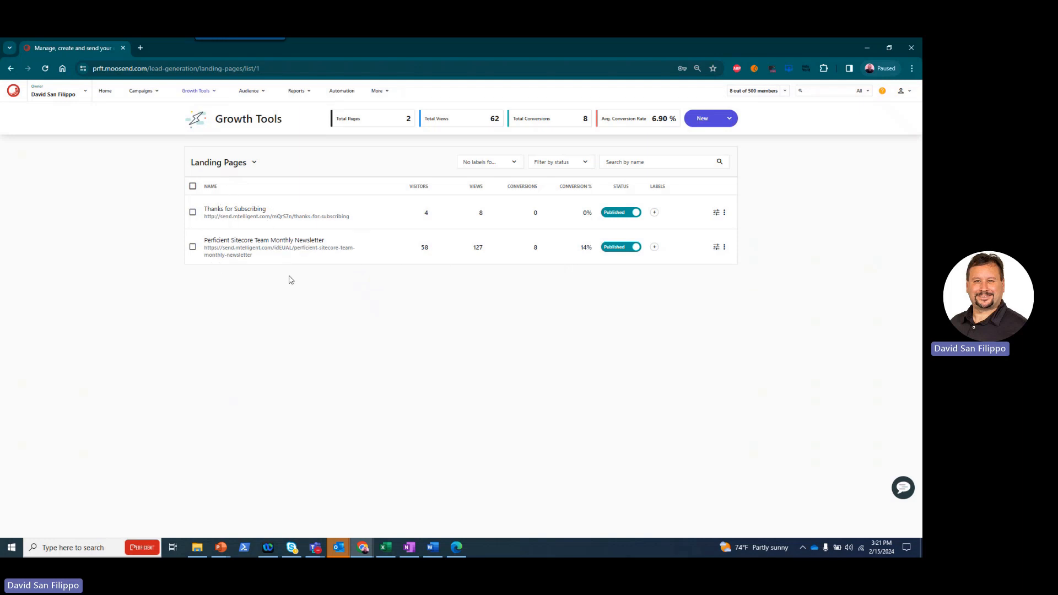
left_click_drag(262, 259, 205, 248)
key("ctrl+c")
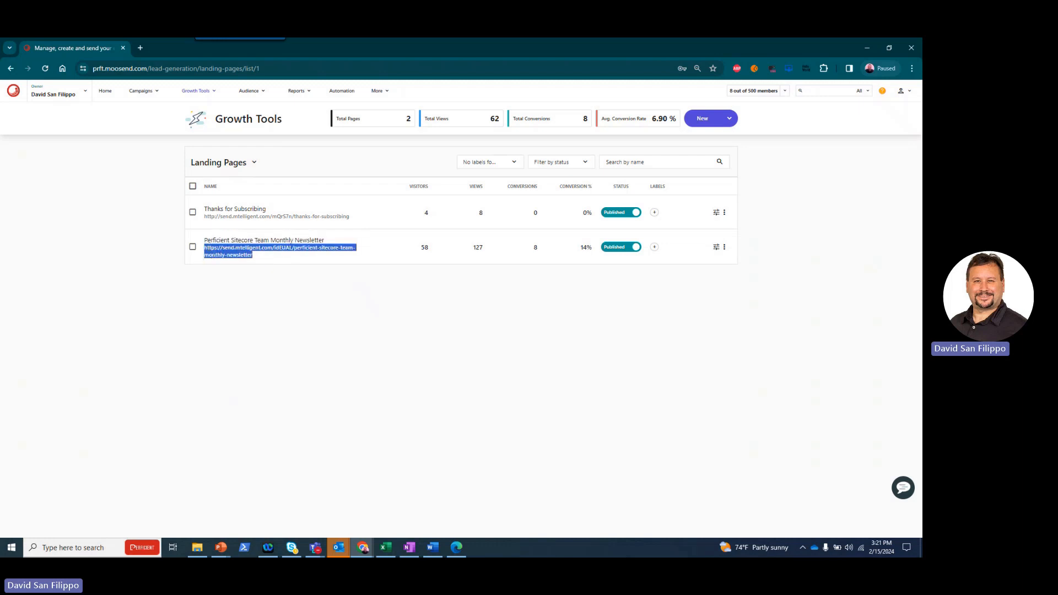
left_click(144, 48)
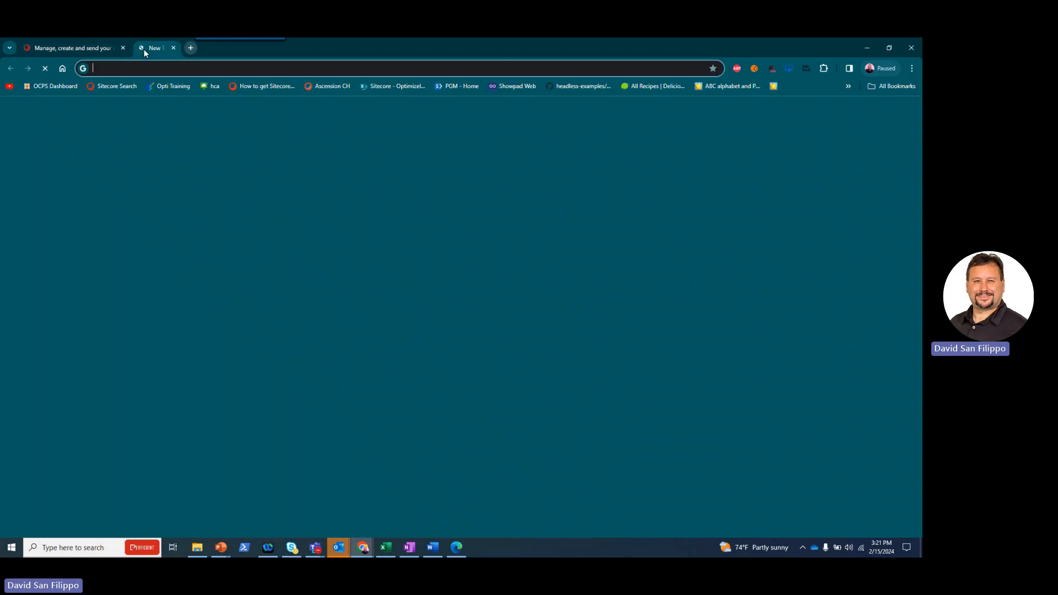
key("ctrl+v")
key("Return")
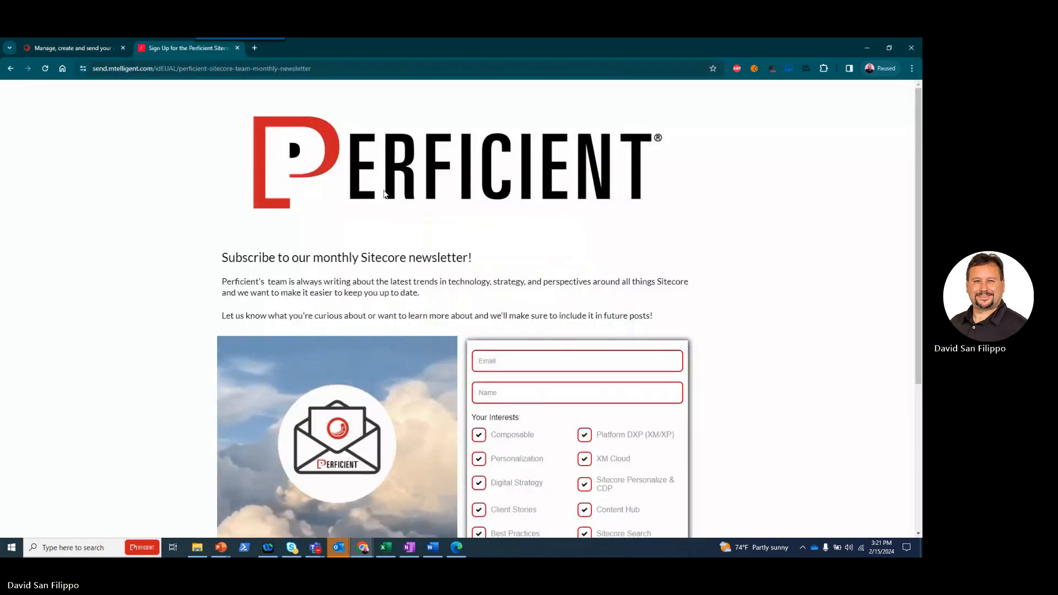
Step: Examine the published landing page, including its sign-up form, interest checkboxes and social sharing links
scroll(352, 248, "down", 3)
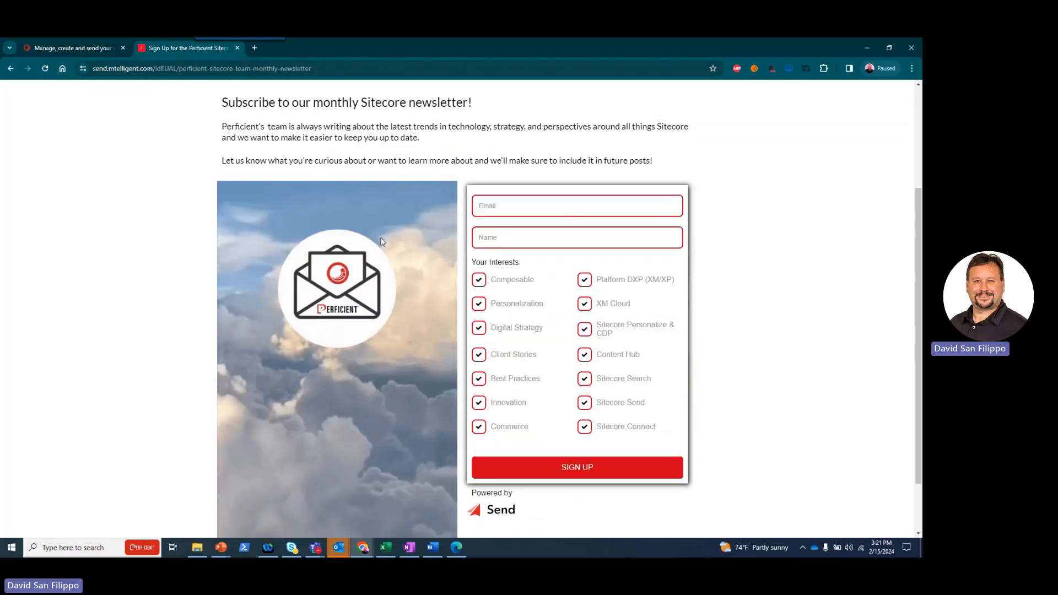
scroll(374, 257, "down", 1)
scroll(521, 364, "up", 4)
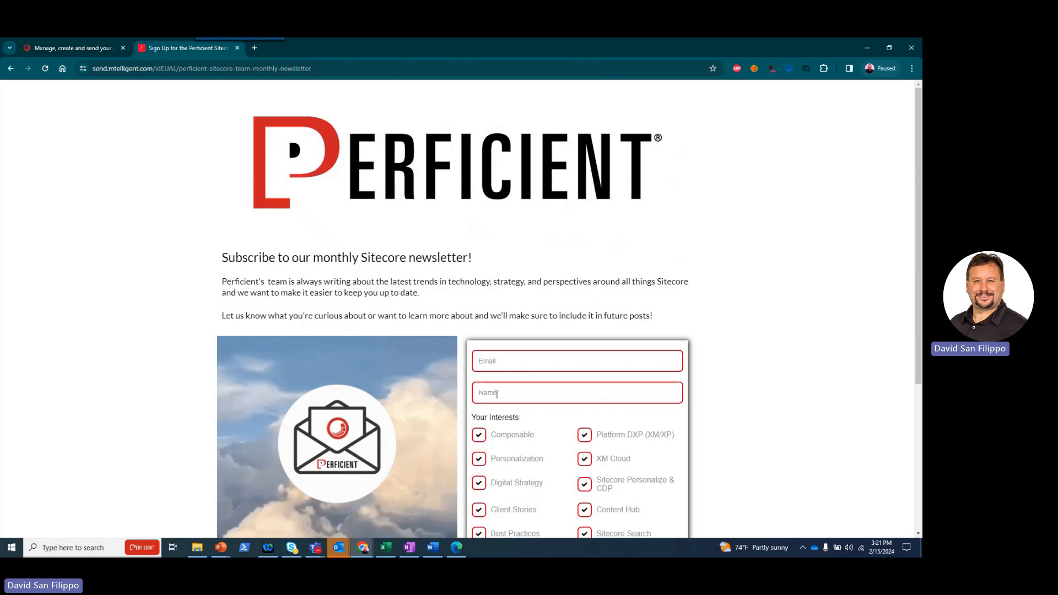
scroll(560, 392, "down", 3)
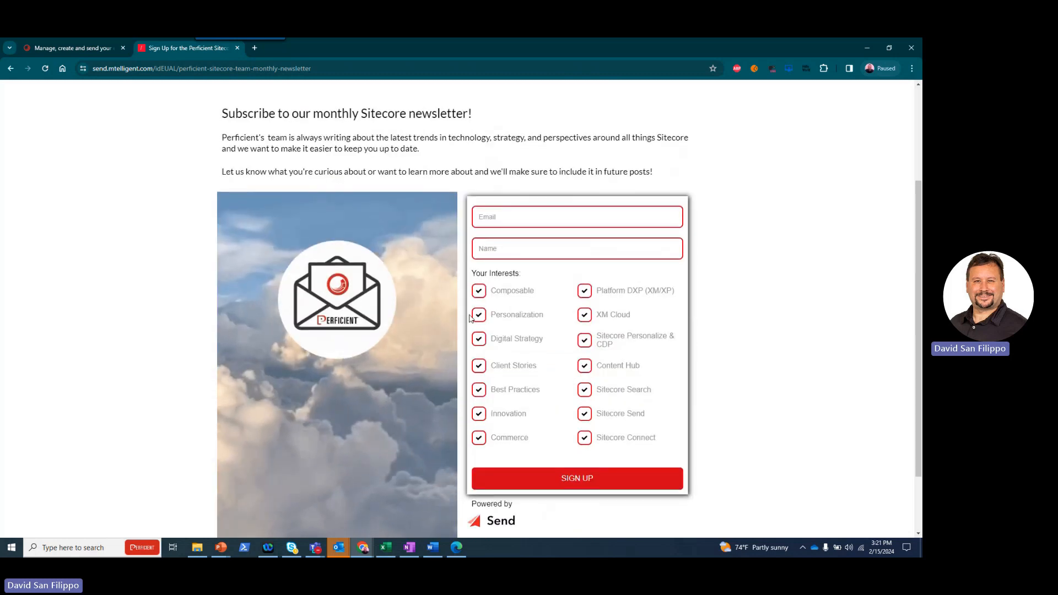
scroll(560, 489, "down", 2)
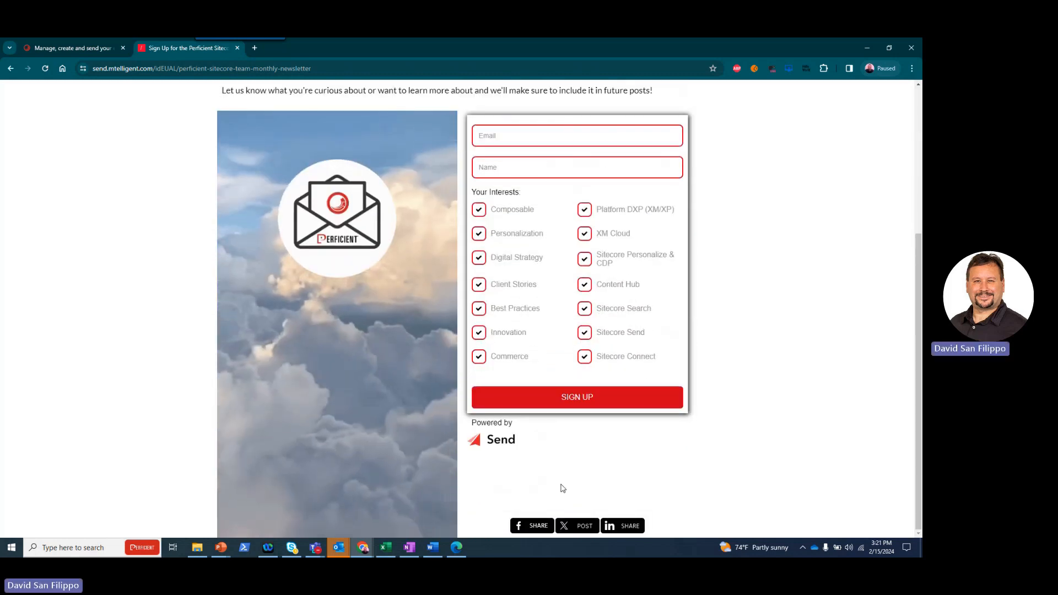
scroll(559, 487, "up", 5)
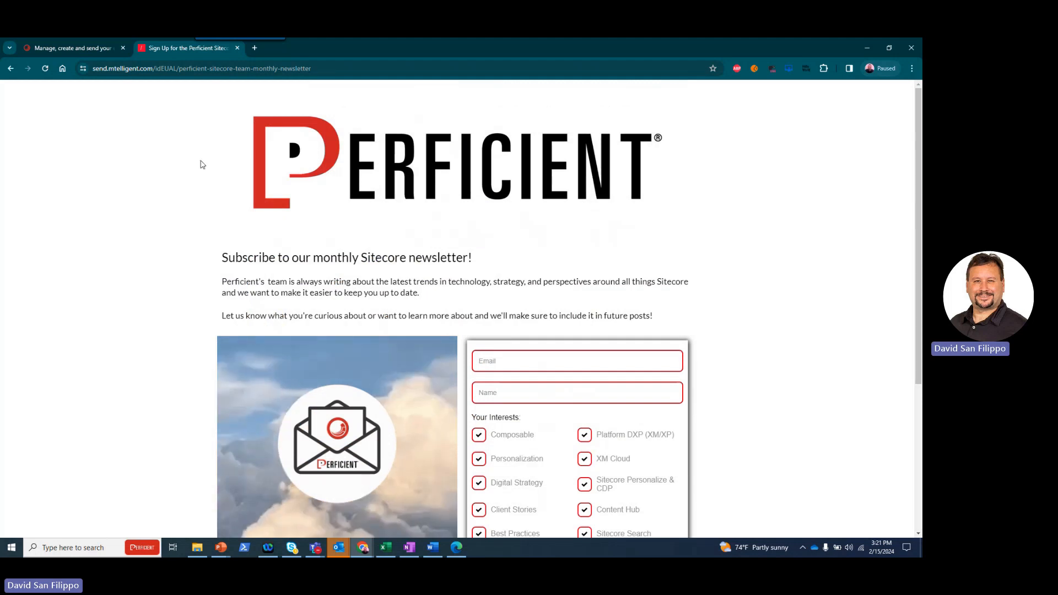
Step: Return to the landing pages list, review the newsletter page's basic settings and open its design in the editor
left_click(96, 50)
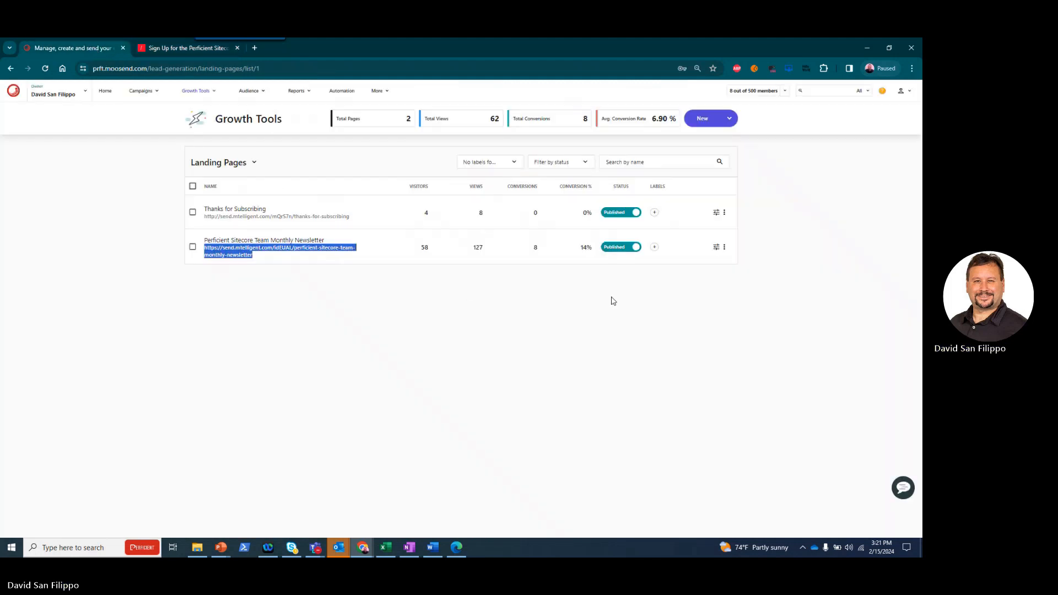
left_click(300, 238)
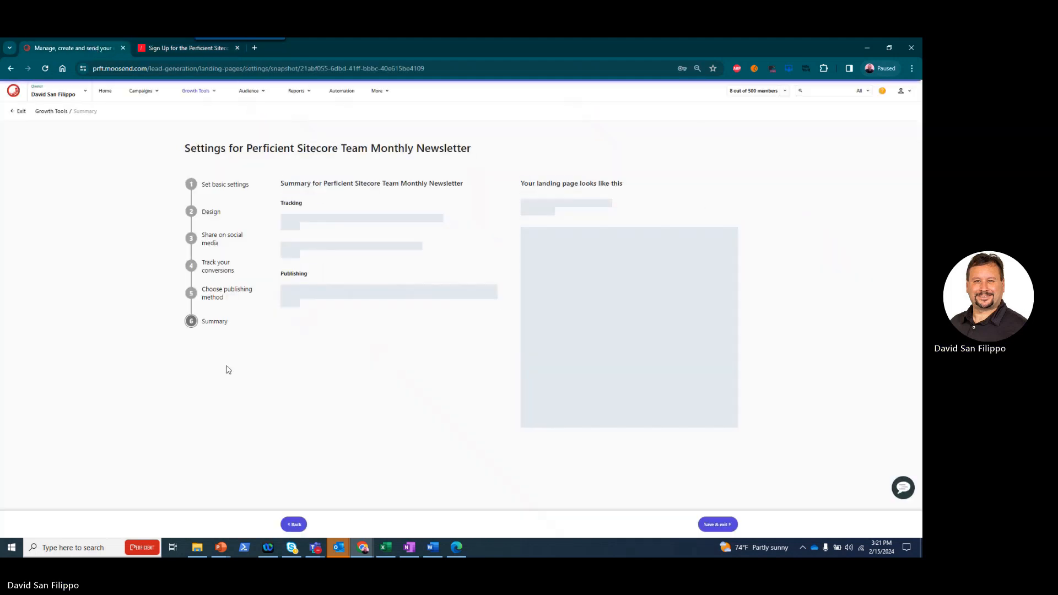
left_click(225, 186)
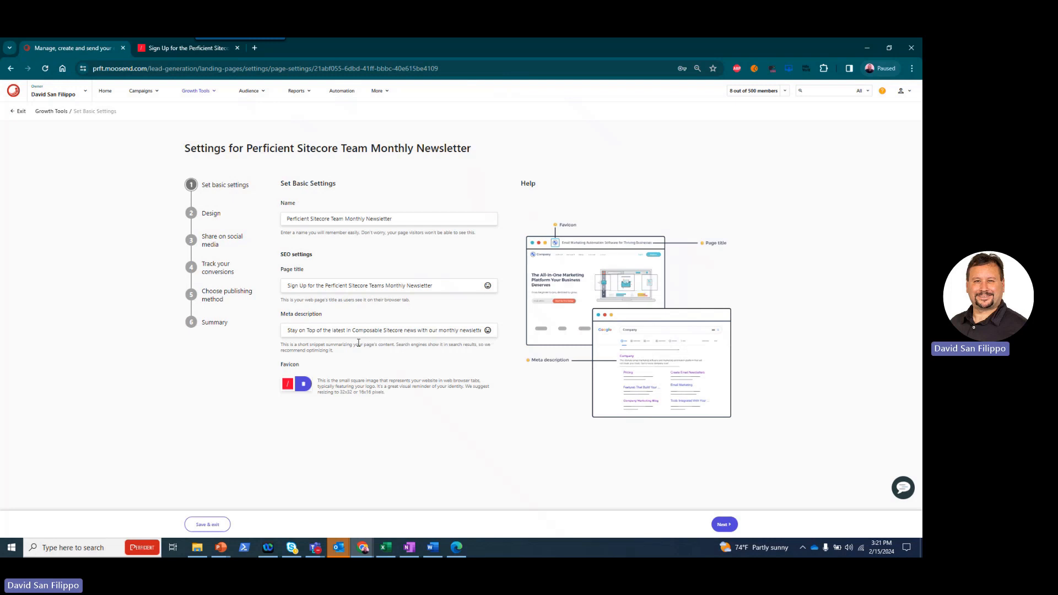
left_click(208, 215)
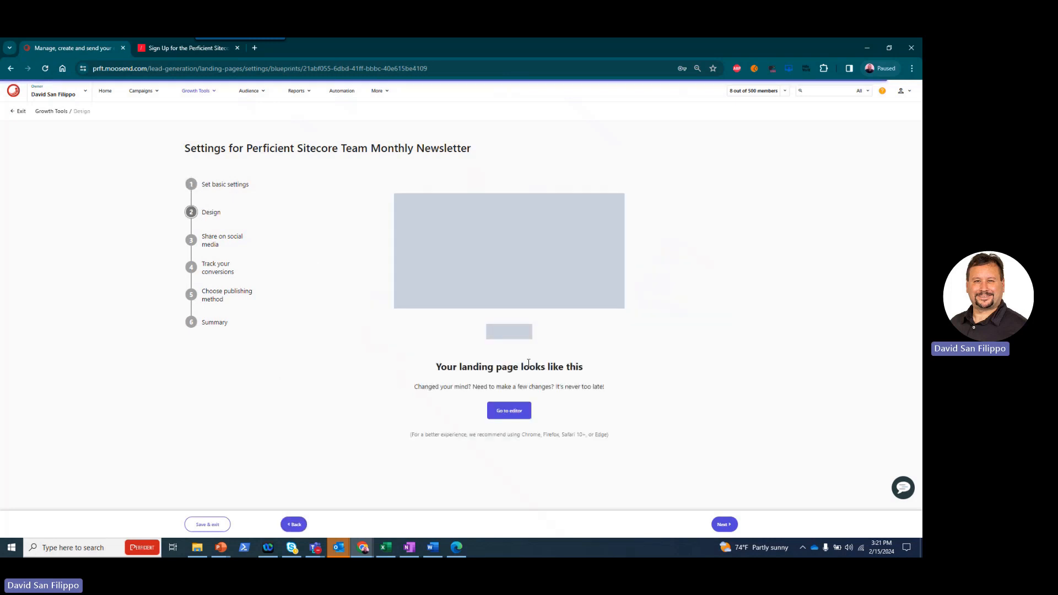
left_click(501, 461)
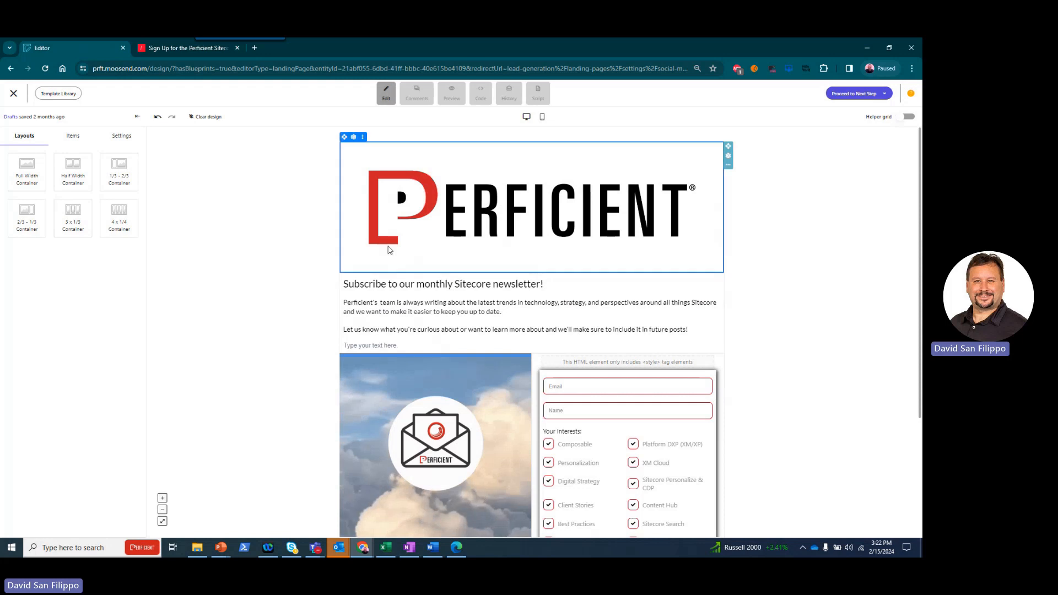
Step: Examine the editor's available items and the settings of the landing page's sign-up form and "Powered by" text
left_click(73, 136)
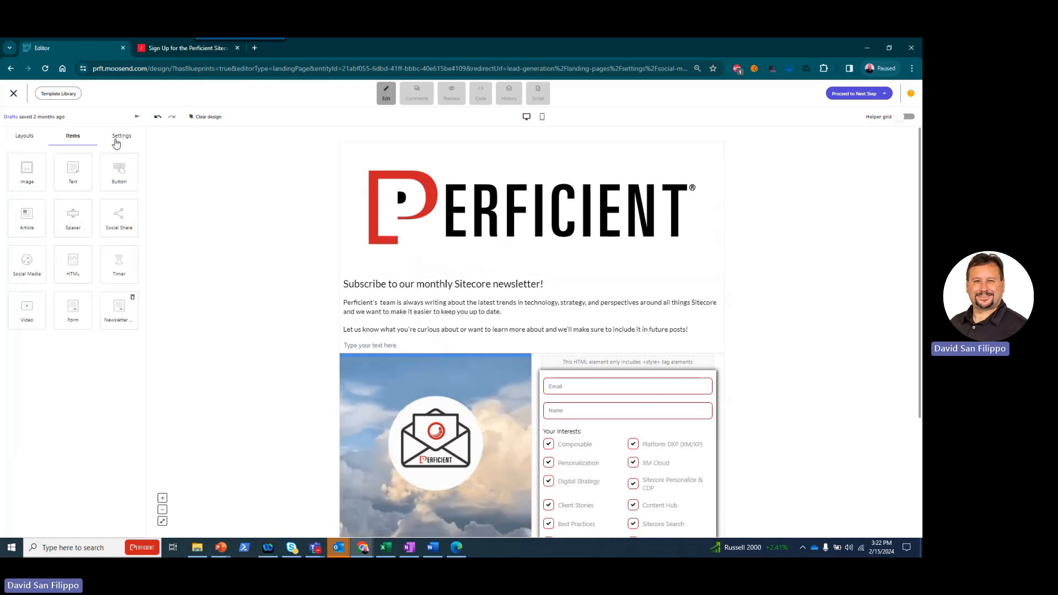
scroll(467, 279, "down", 1)
scroll(467, 280, "down", 1)
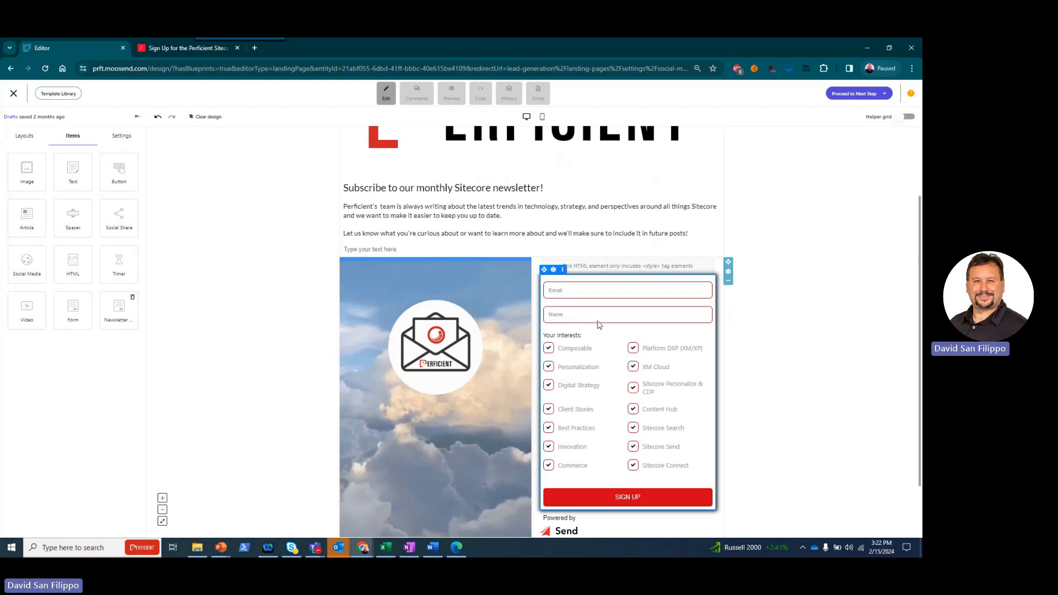
left_click(599, 333)
scroll(695, 333, "down", 1)
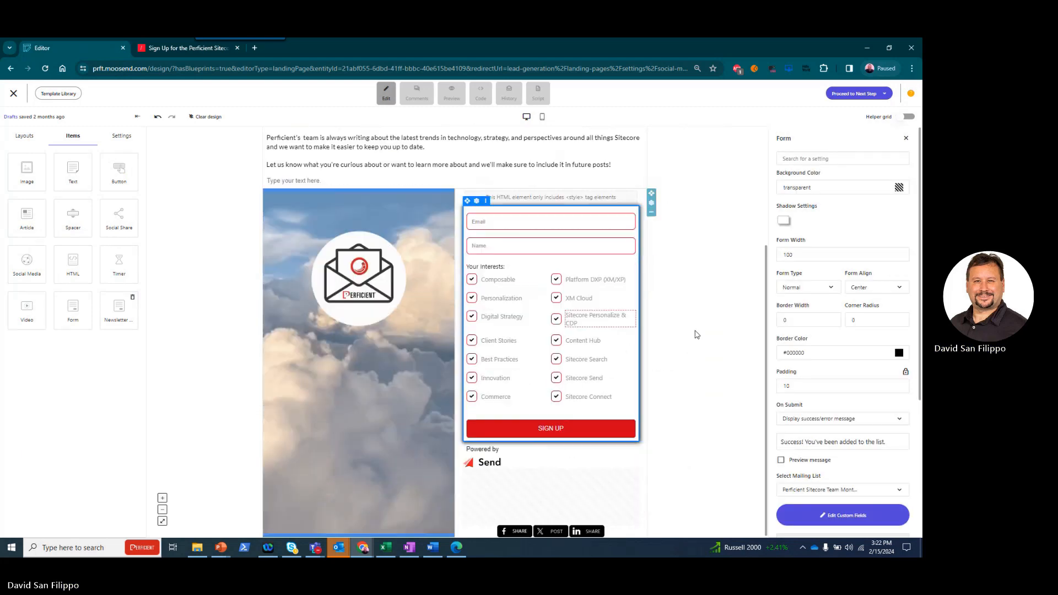
scroll(851, 441, "down", 4)
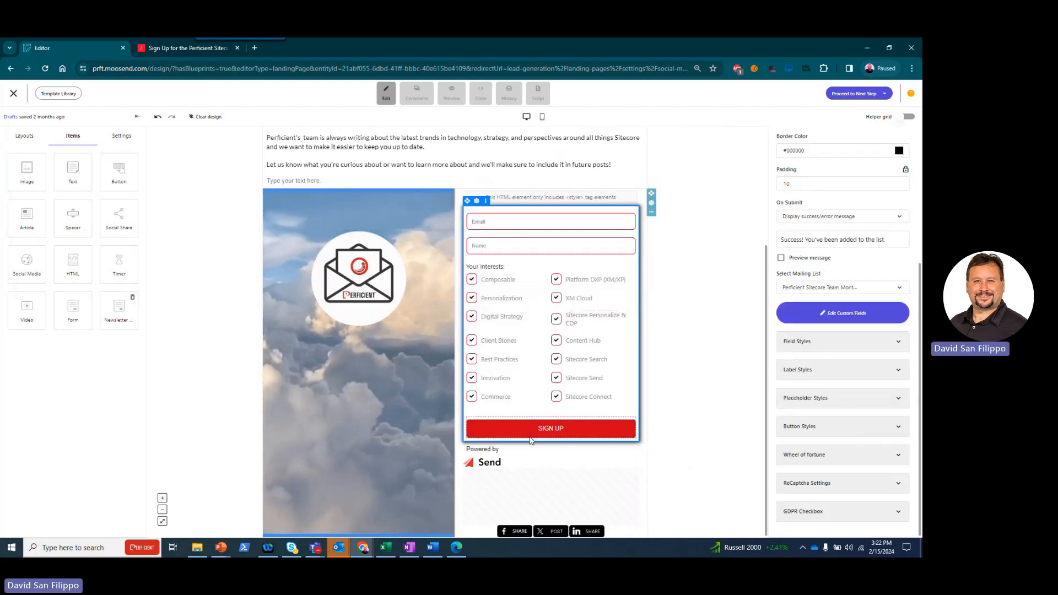
left_click(515, 460)
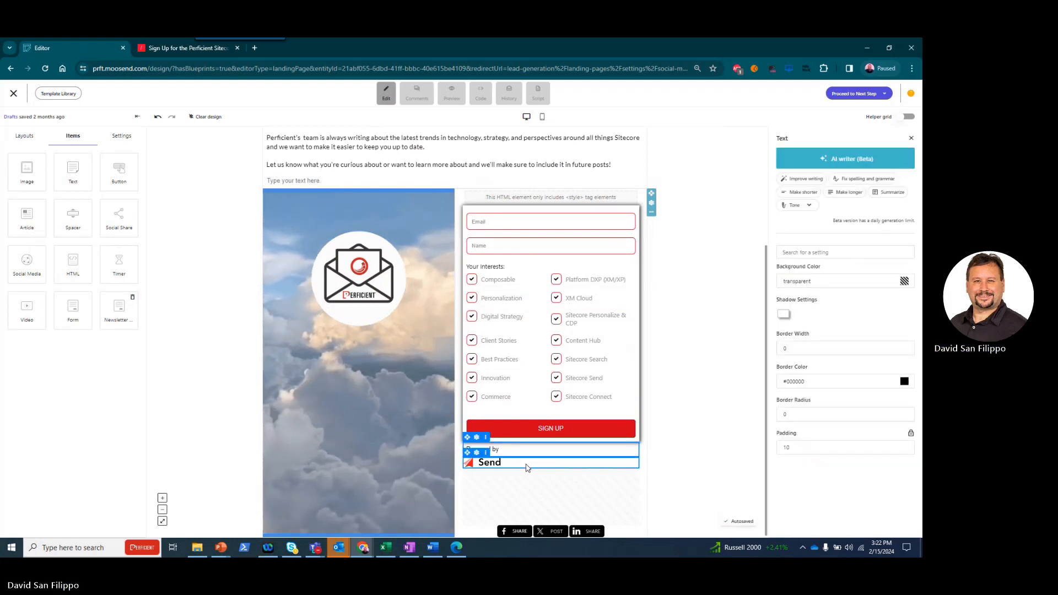
left_click(534, 393)
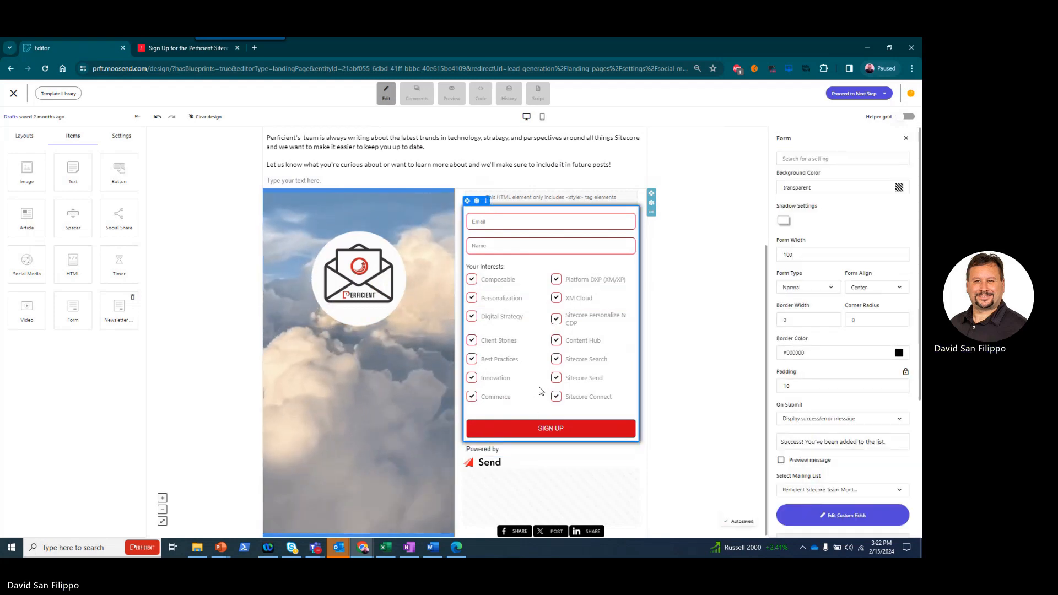
Step: Open the landing page template library and look through the available templates in all categories
scroll(393, 296, "up", 3)
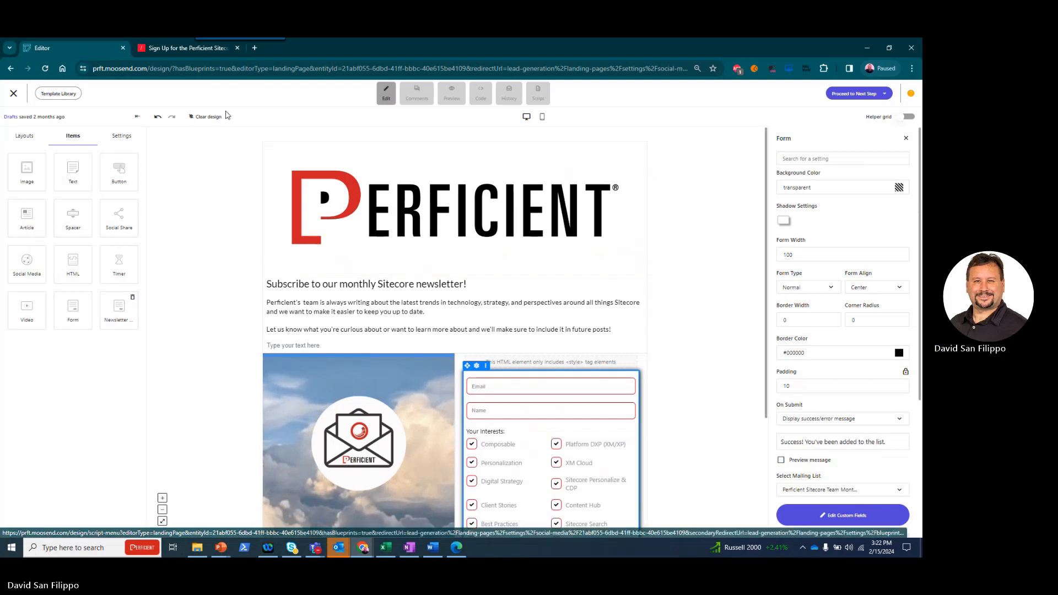
left_click(59, 94)
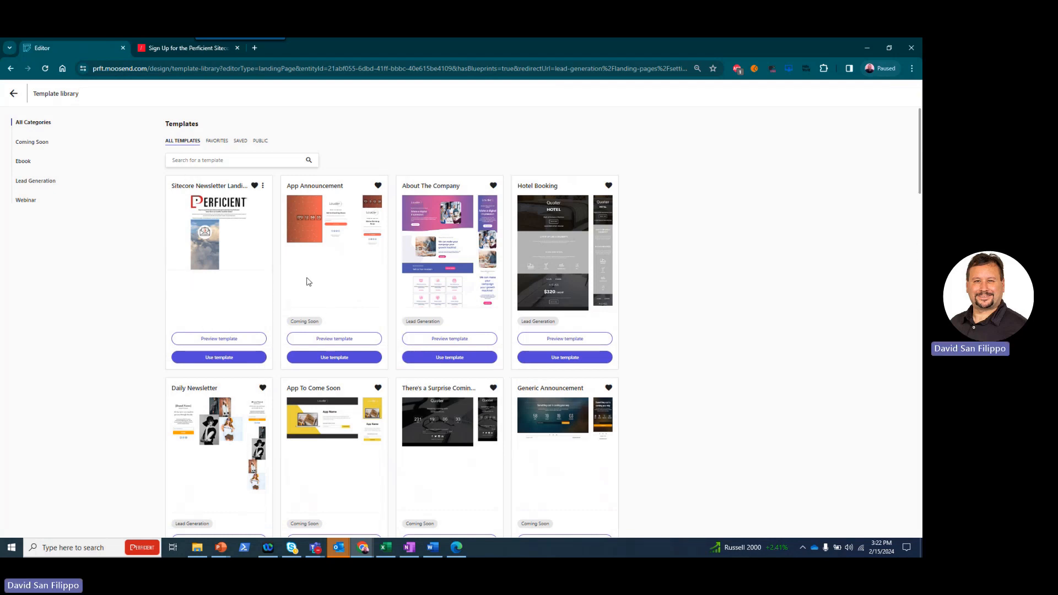
scroll(368, 315, "down", 3)
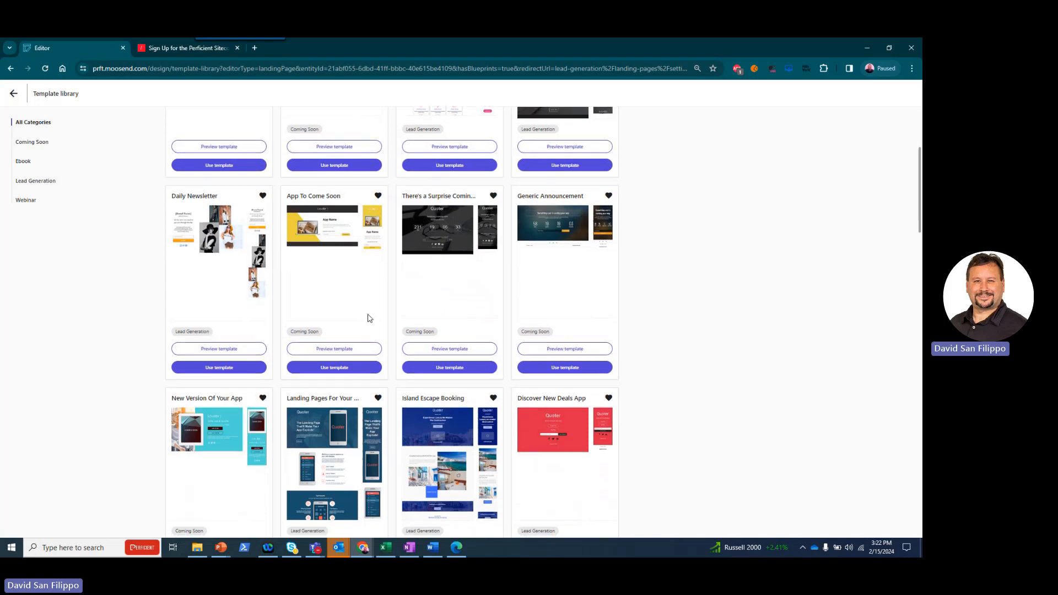
scroll(483, 296, "down", 3)
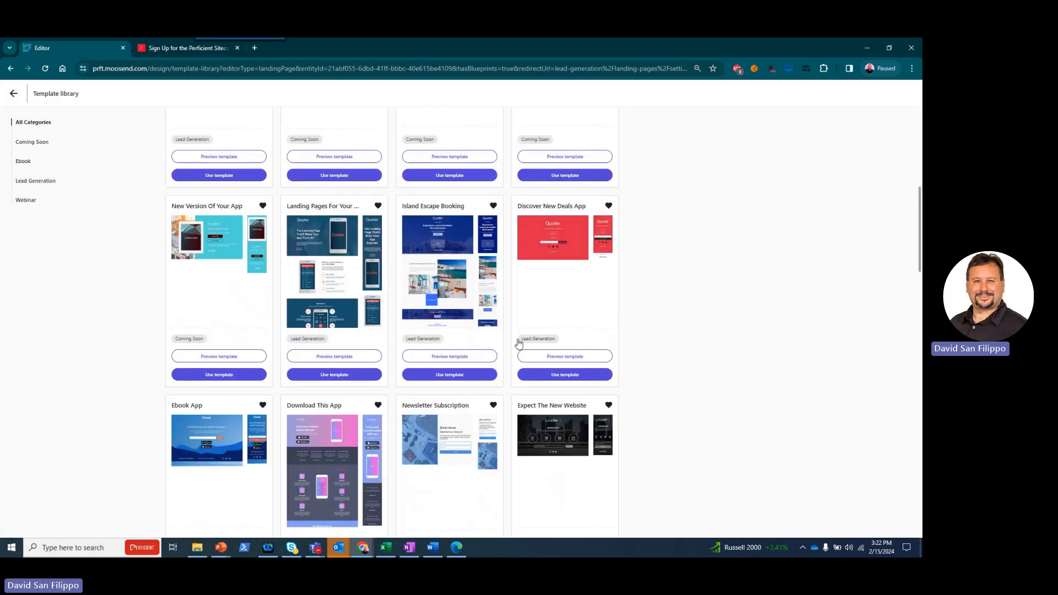
scroll(339, 312, "down", 10)
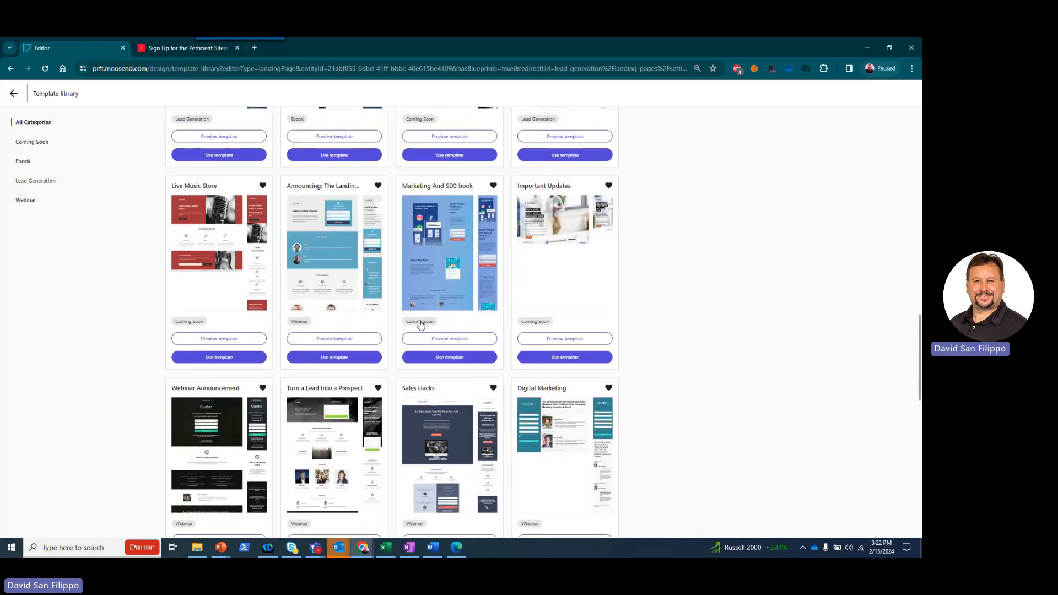
scroll(334, 290, "down", 7)
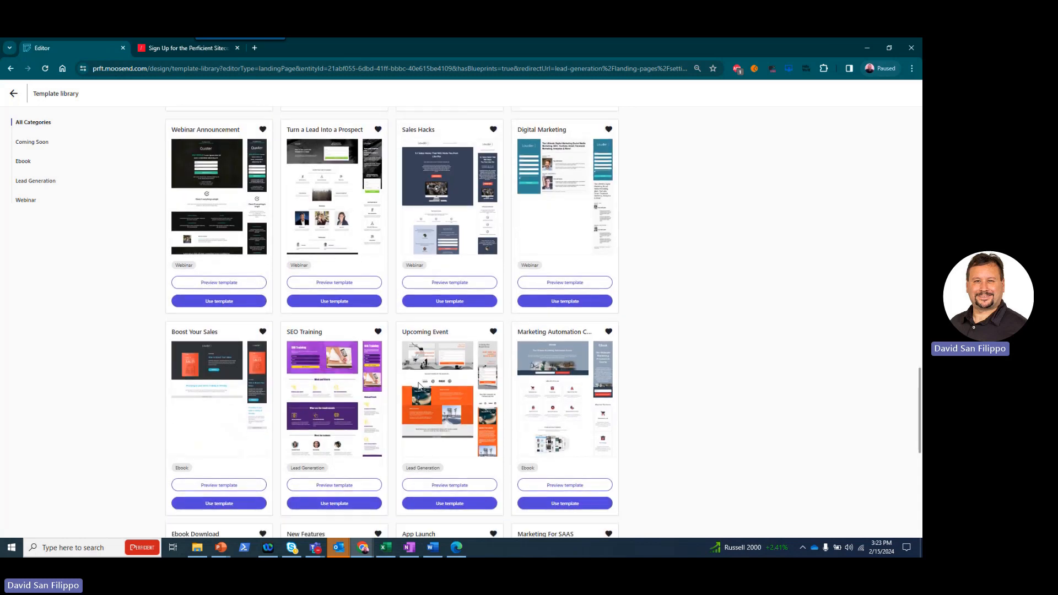
scroll(358, 351, "down", 4)
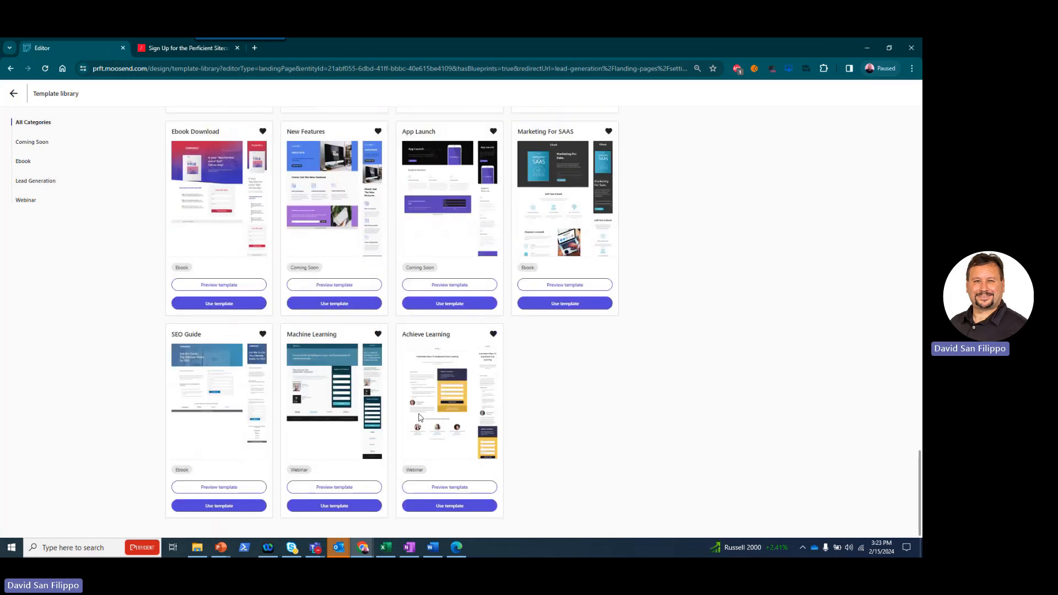
scroll(469, 375, "up", 3)
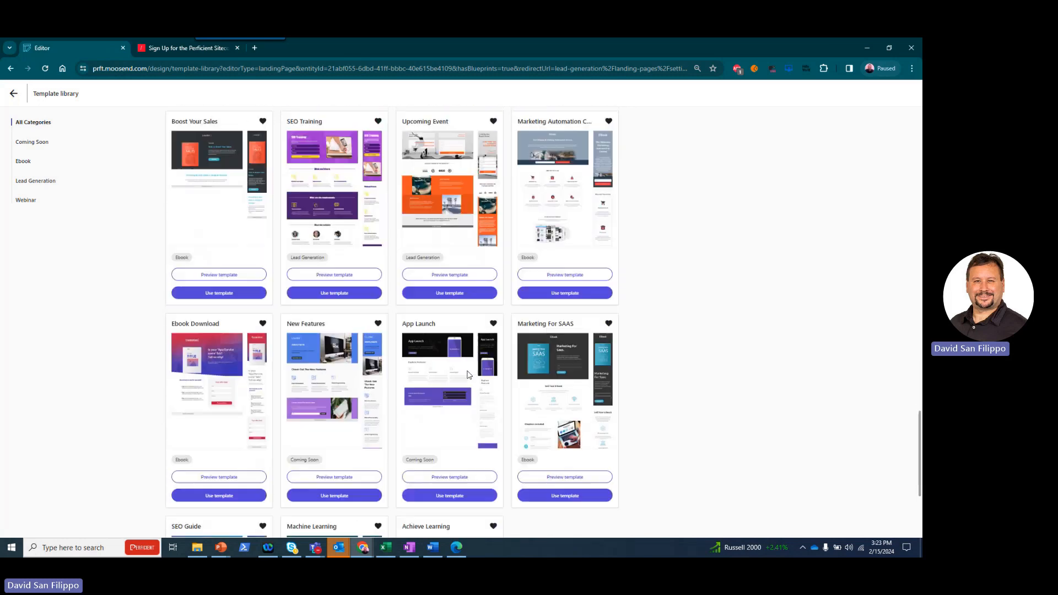
scroll(468, 374, "up", 15)
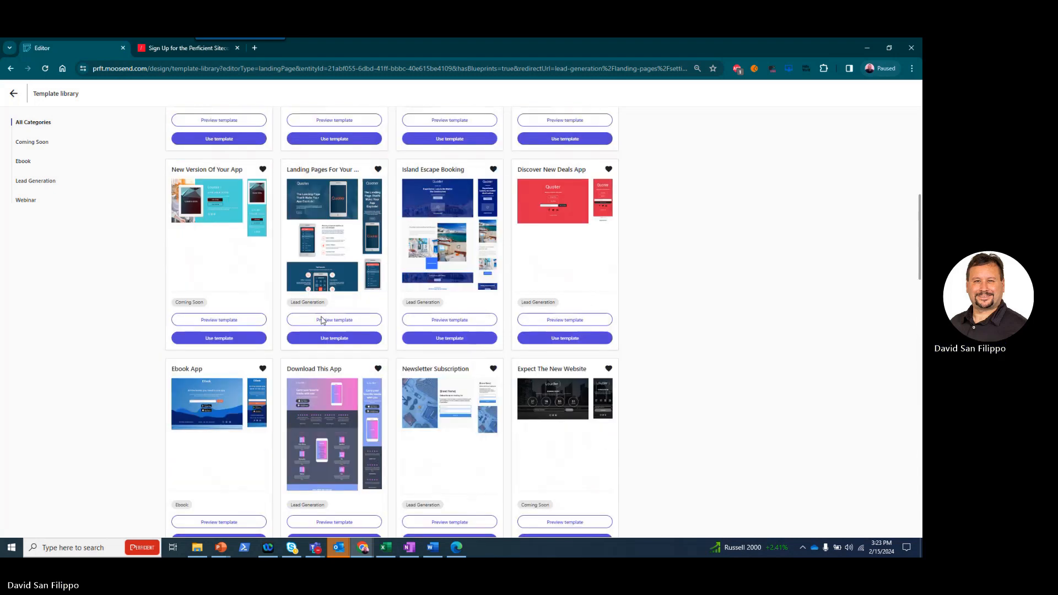
Step: Exit the editor without updating the landing page and review its social media sharing and conversion tracking settings
left_click(13, 95)
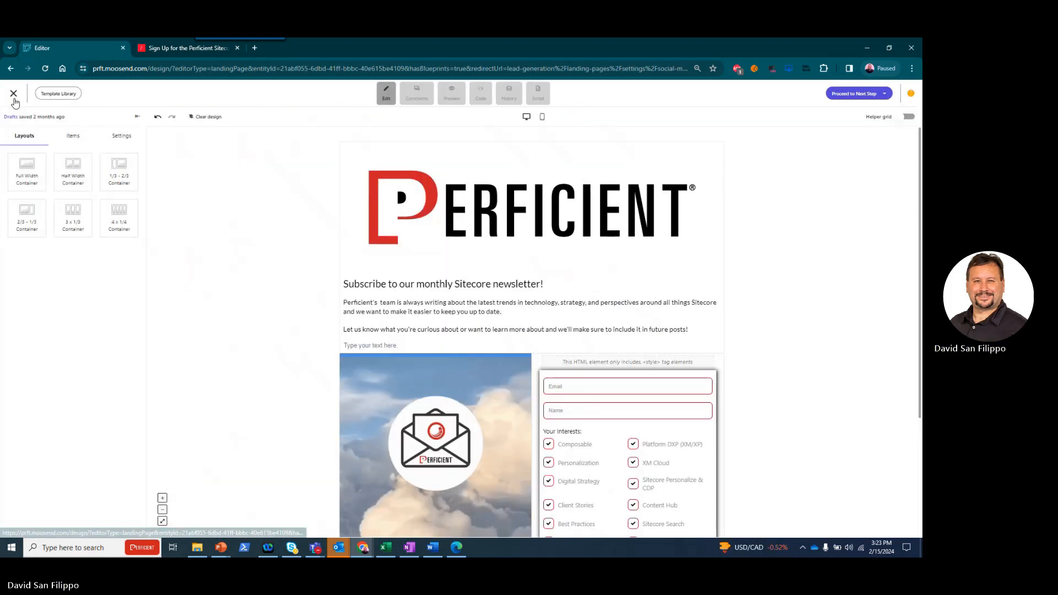
left_click(12, 95)
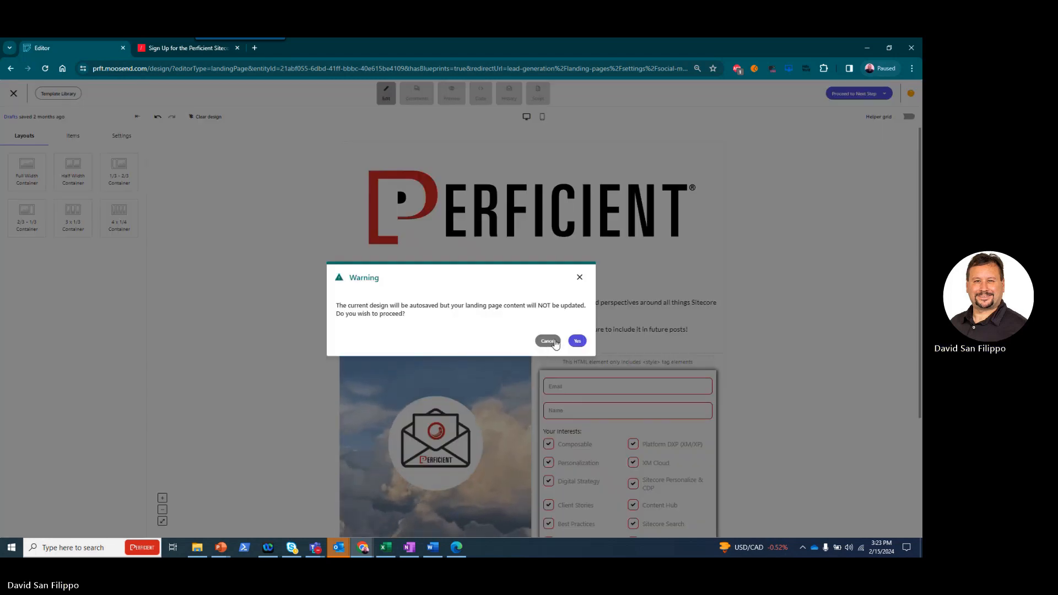
left_click(577, 343)
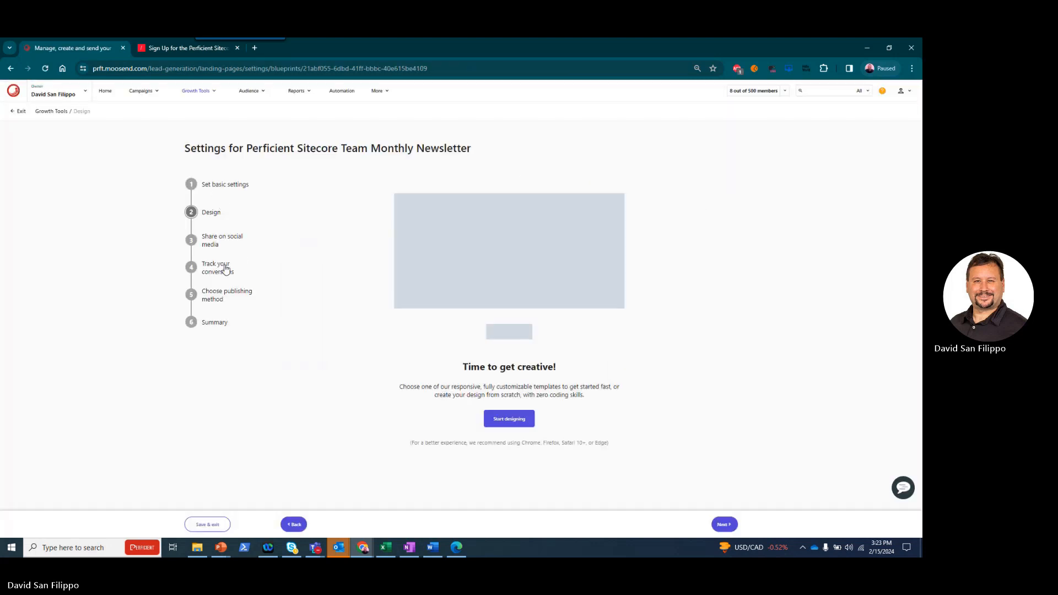
left_click(214, 243)
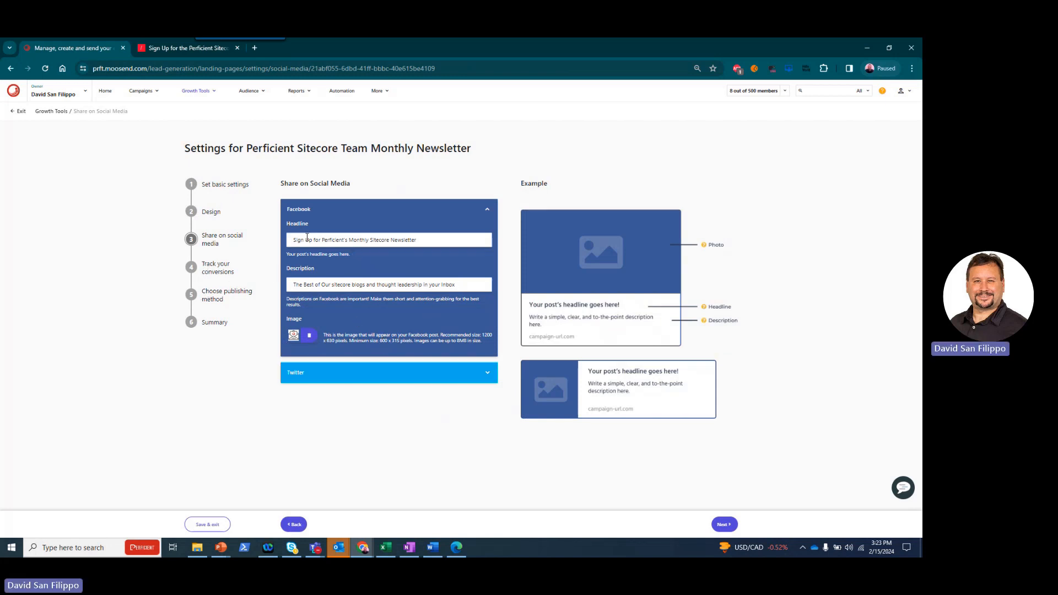
left_click(215, 272)
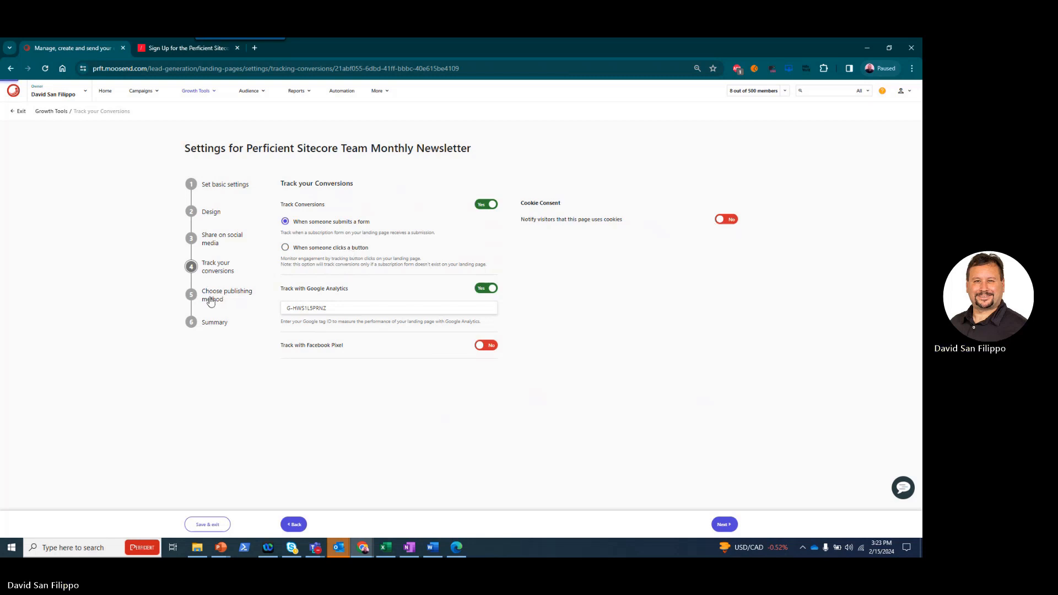
Step: Review the newsletter landing page's publishing method, including the list of available domains, without changing the domain
left_click(231, 306)
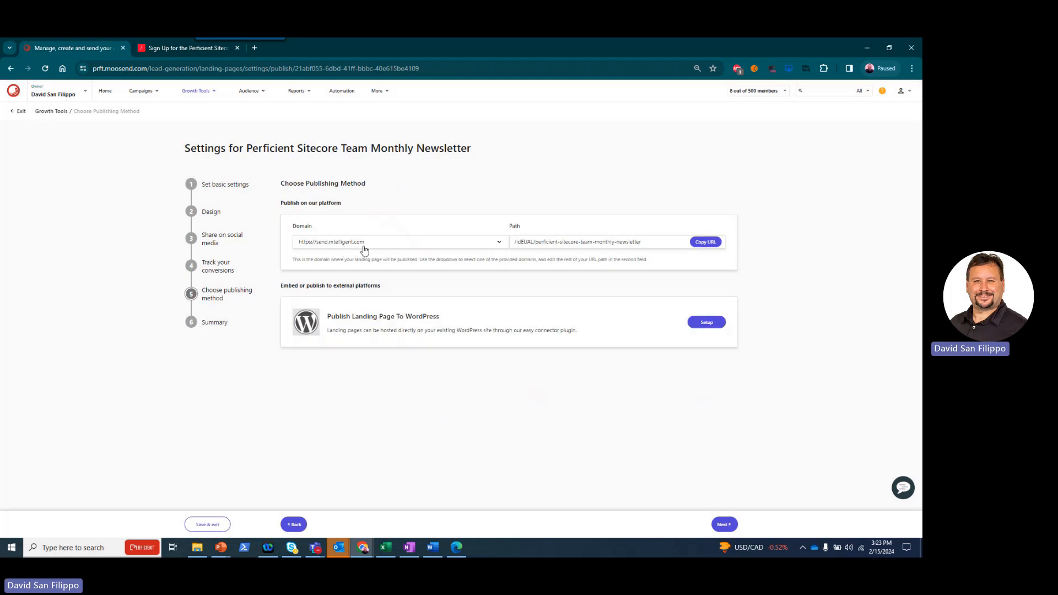
left_click(366, 245)
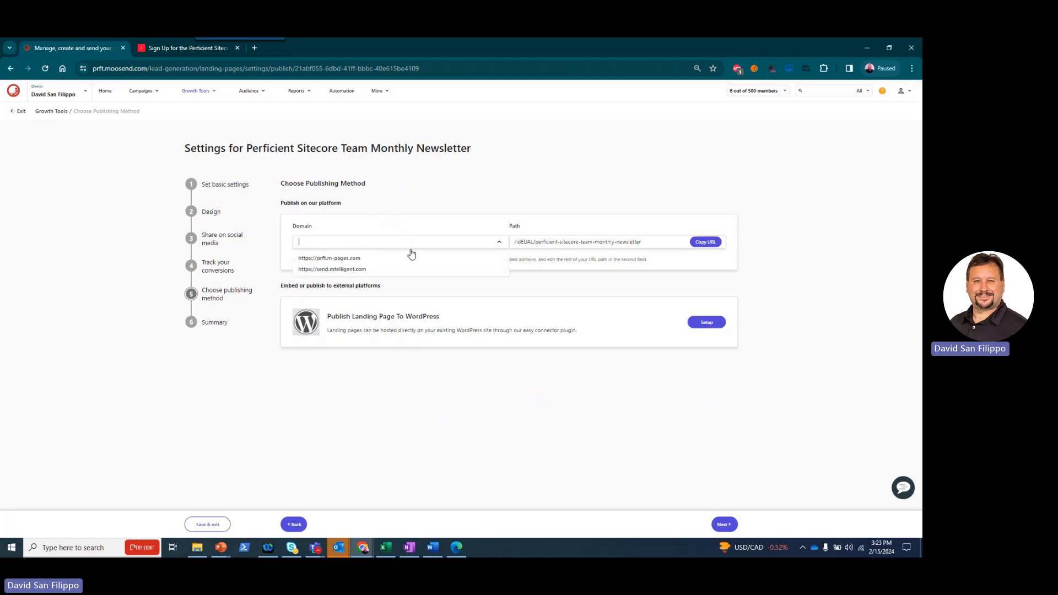
left_click(431, 217)
left_click(416, 246)
left_click(515, 187)
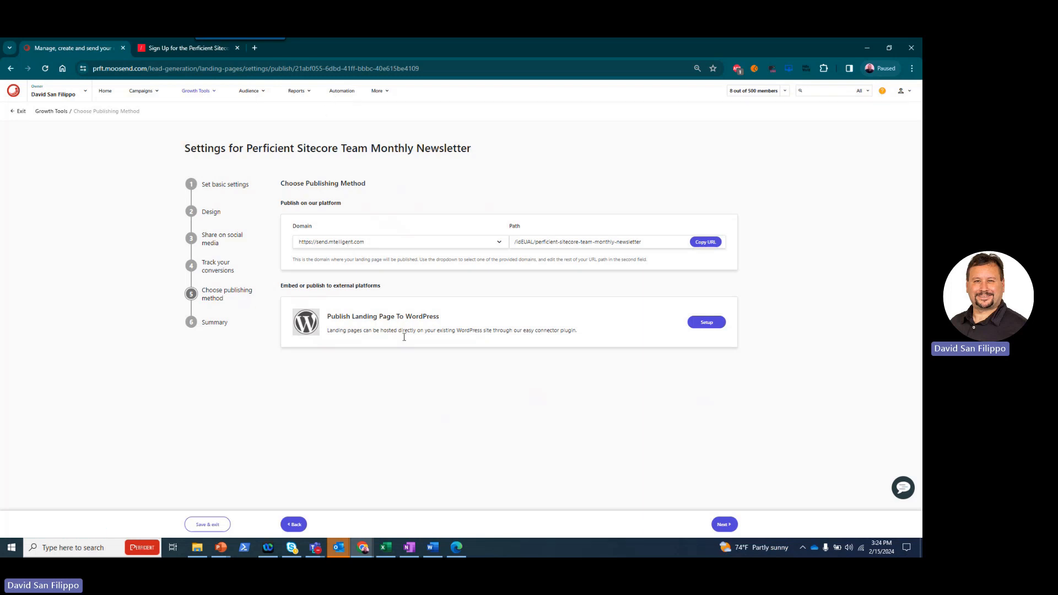
Step: Open the automation workflows, start a new one from a recipe and look through the available automation recipes
left_click(342, 92)
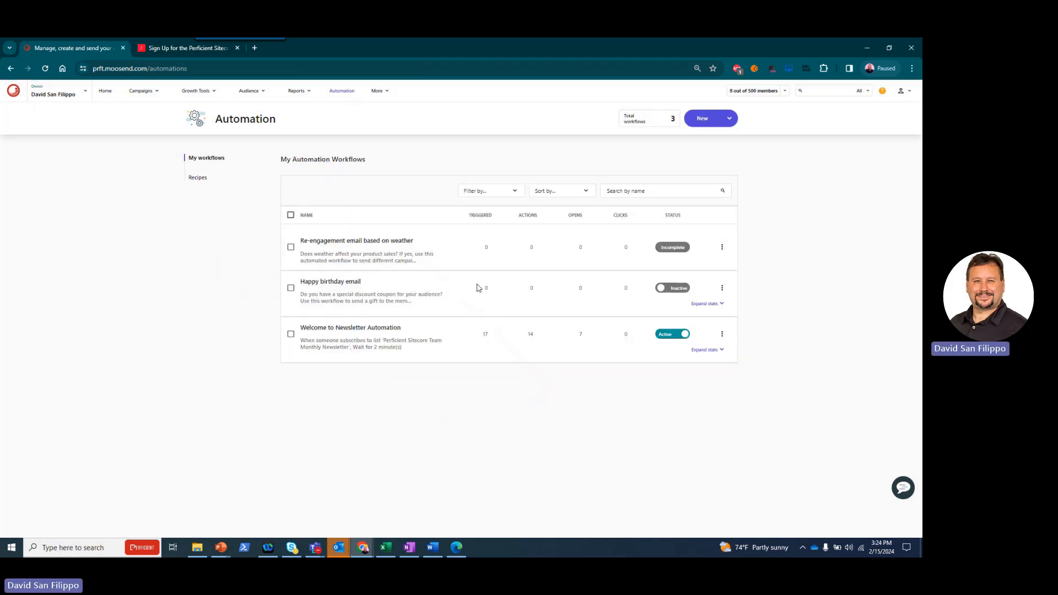
left_click(703, 119)
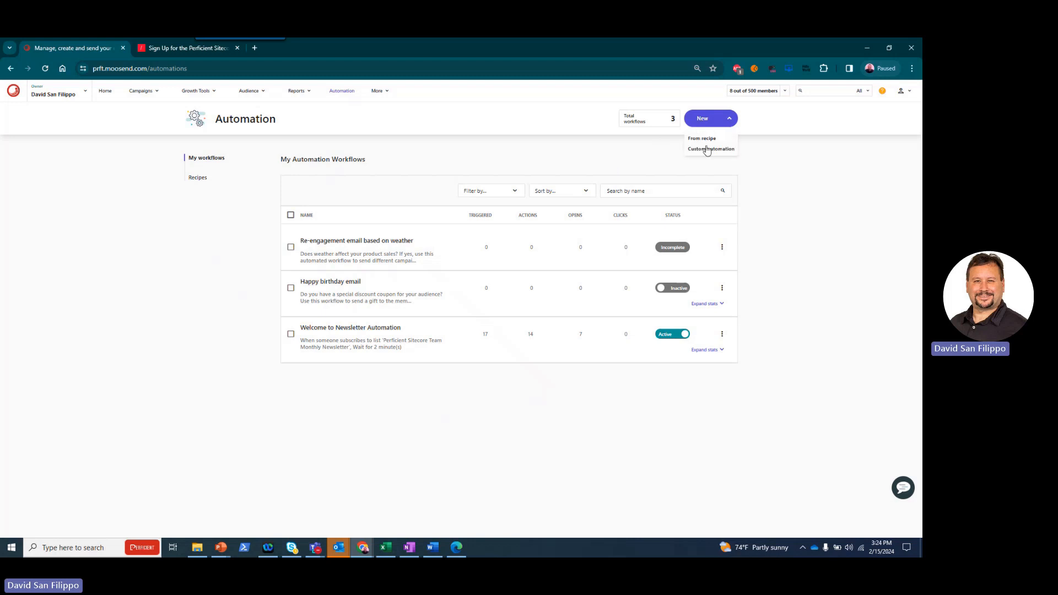
left_click(704, 139)
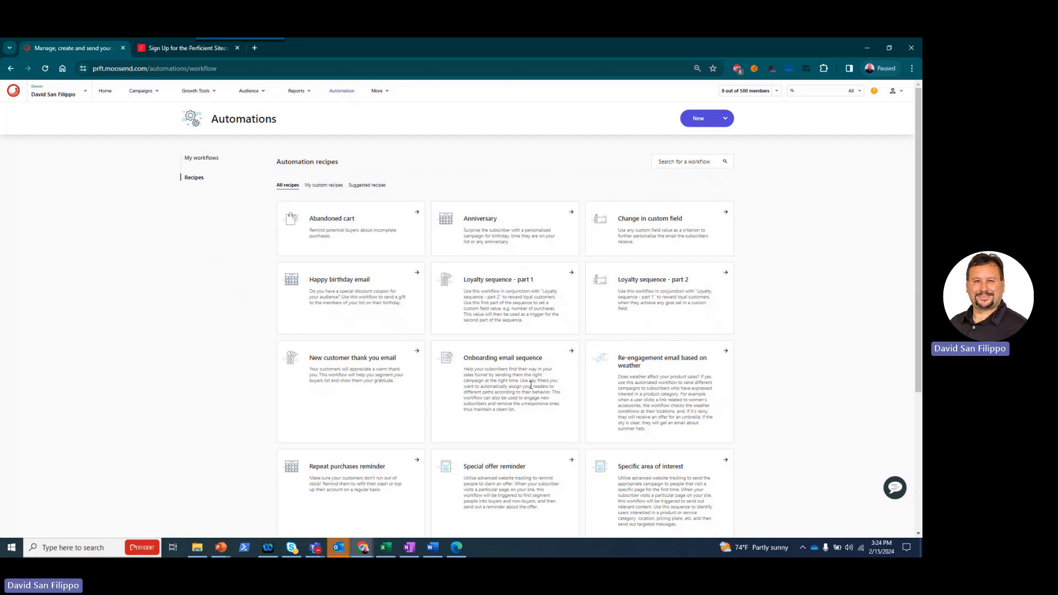
scroll(531, 384, "down", 4)
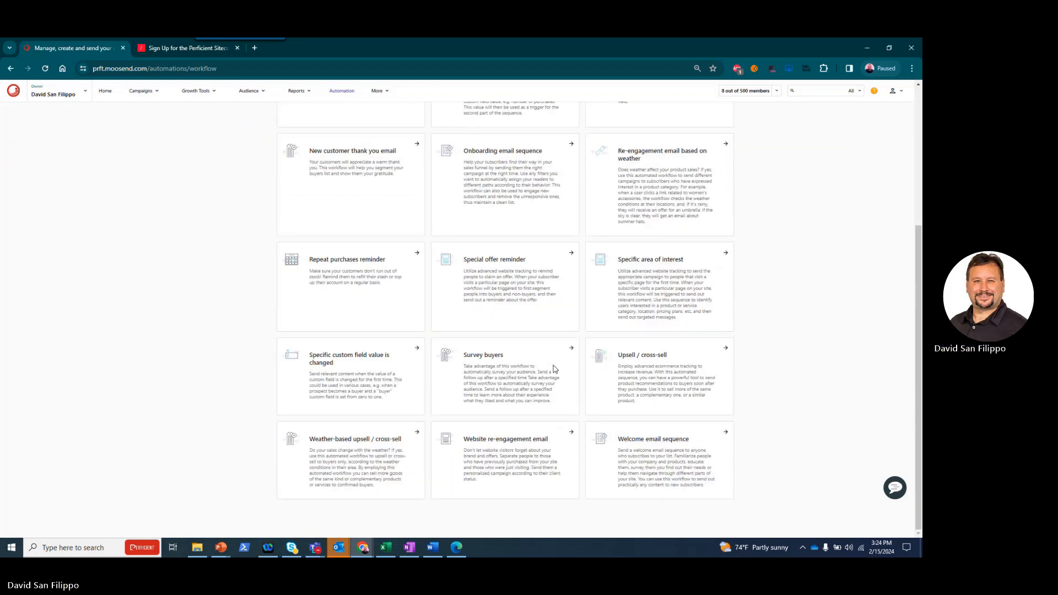
scroll(728, 462, "up", 4)
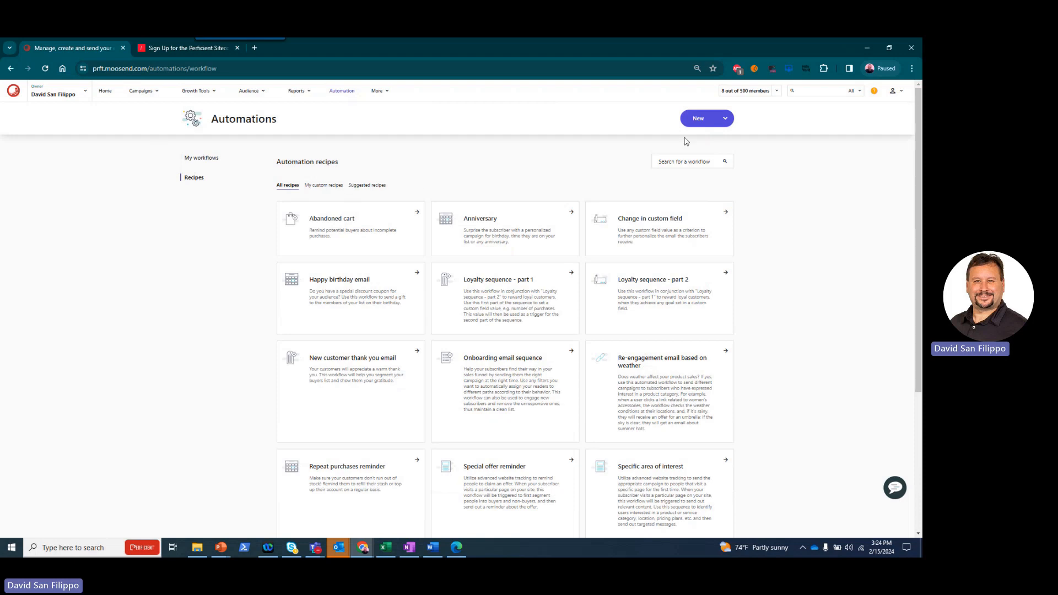
Step: Open the Welcome to Newsletter Automation workflow and bring up its thank-you email's design in the campaign editor
left_click(341, 92)
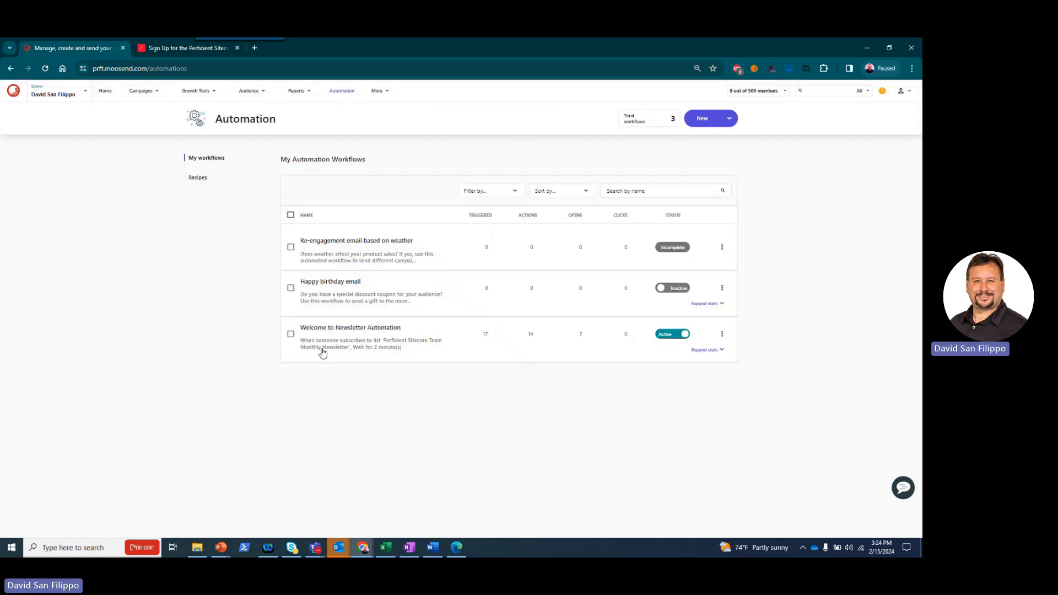
left_click(327, 331)
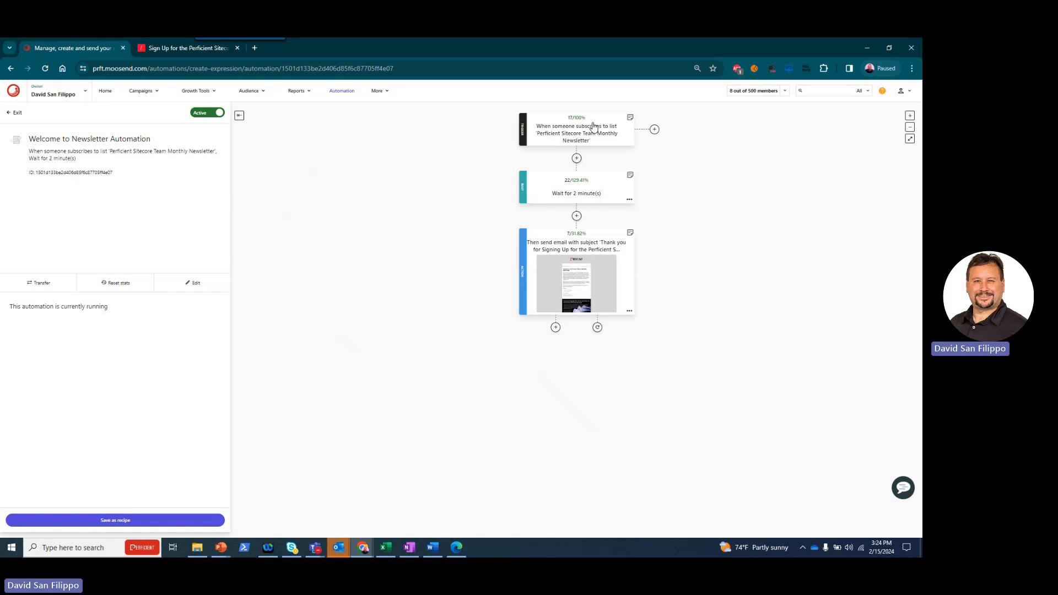
right_click(550, 266)
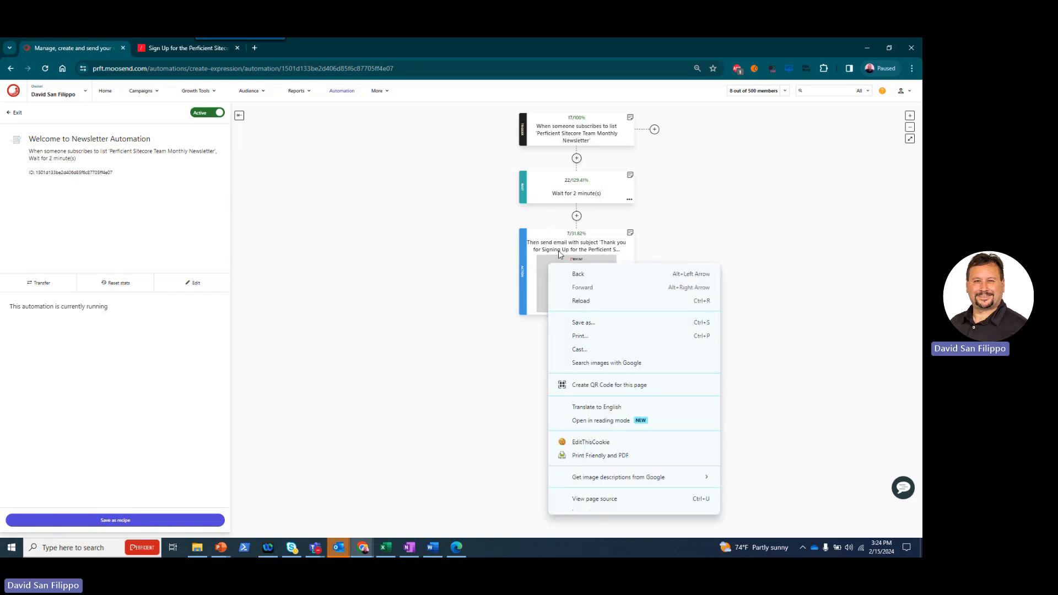
left_click(539, 253)
left_click(548, 268)
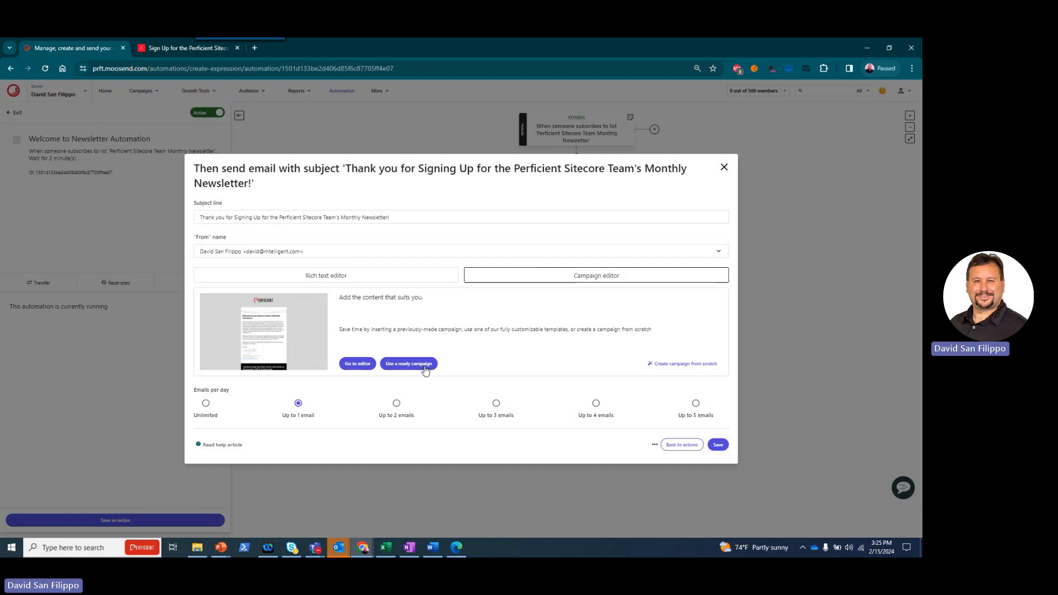
left_click(356, 365)
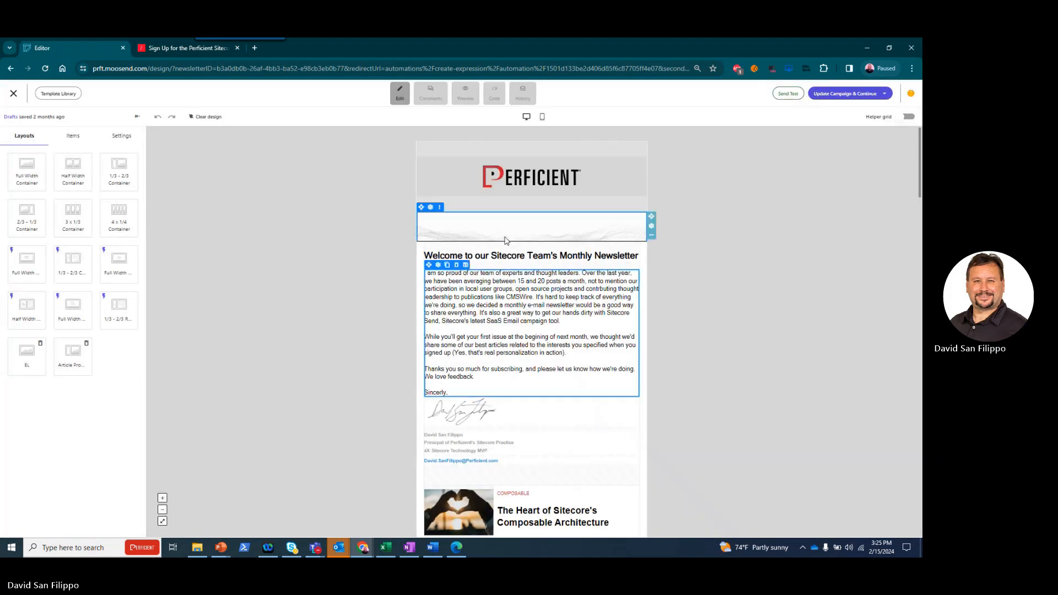
Step: Examine the welcome email's available items and the conditional visibility settings of its Composable and Personalization article blocks
left_click(78, 139)
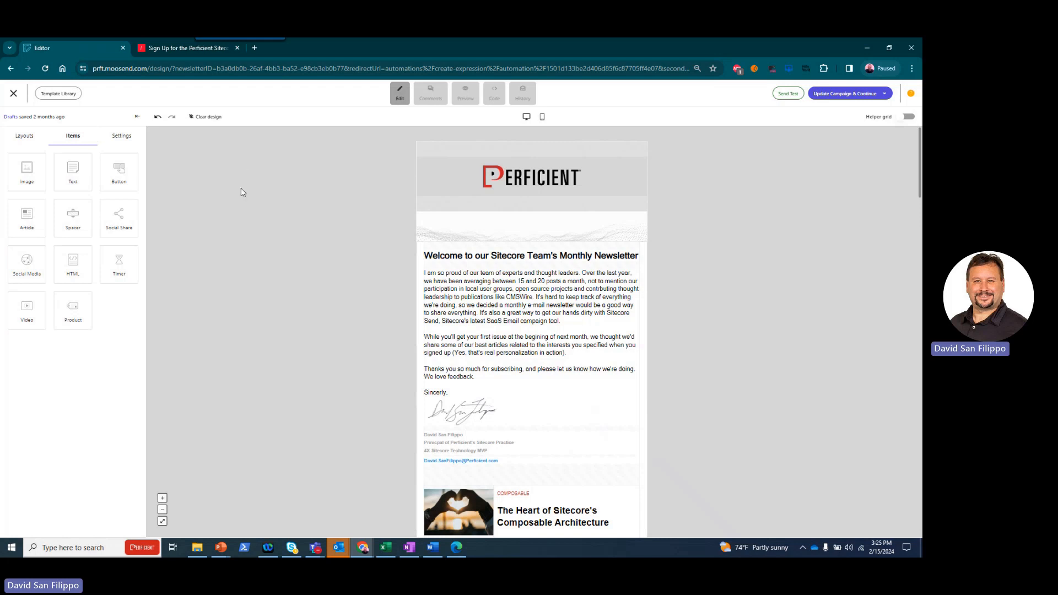
scroll(601, 319, "down", 3)
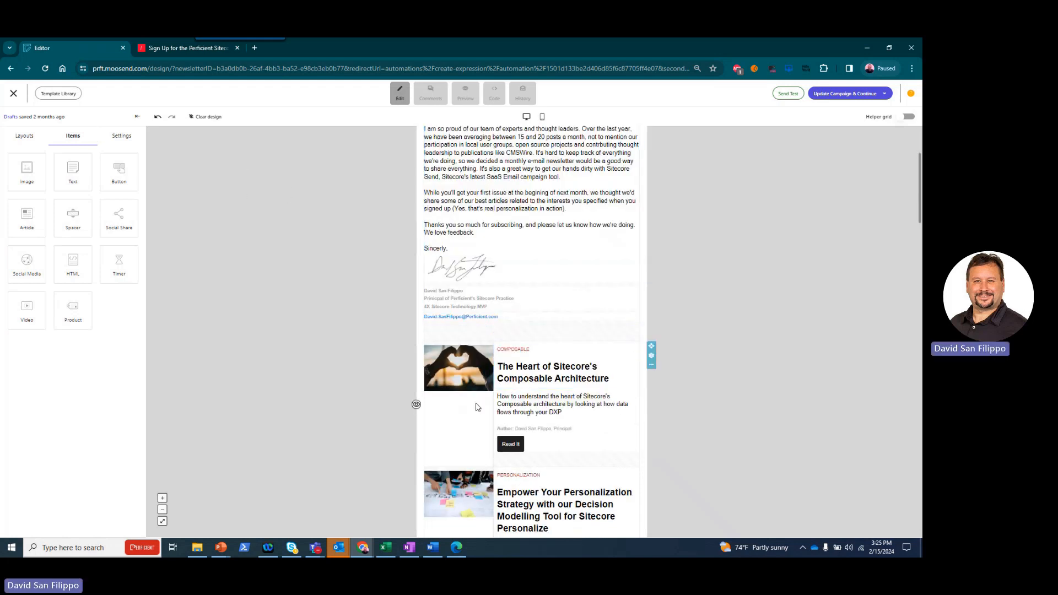
left_click(417, 408)
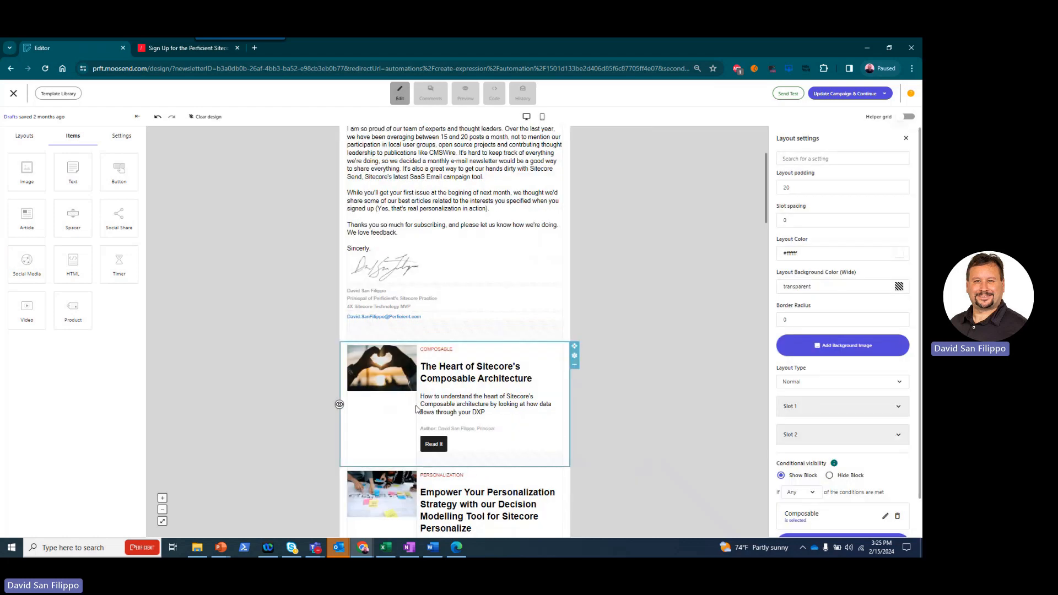
scroll(386, 419, "down", 4)
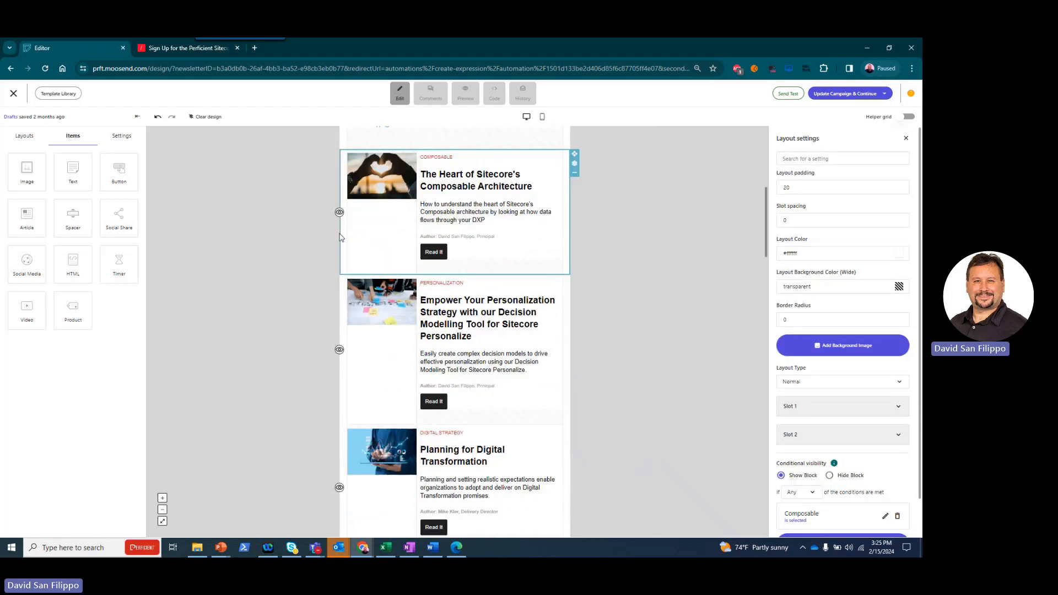
scroll(345, 236, "up", 3)
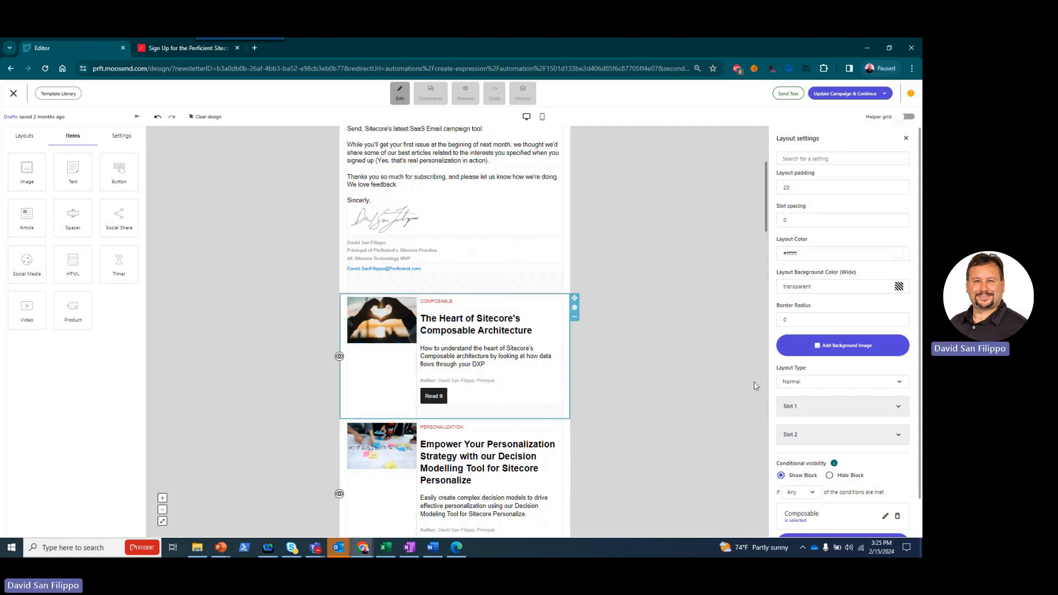
scroll(753, 425, "down", 3)
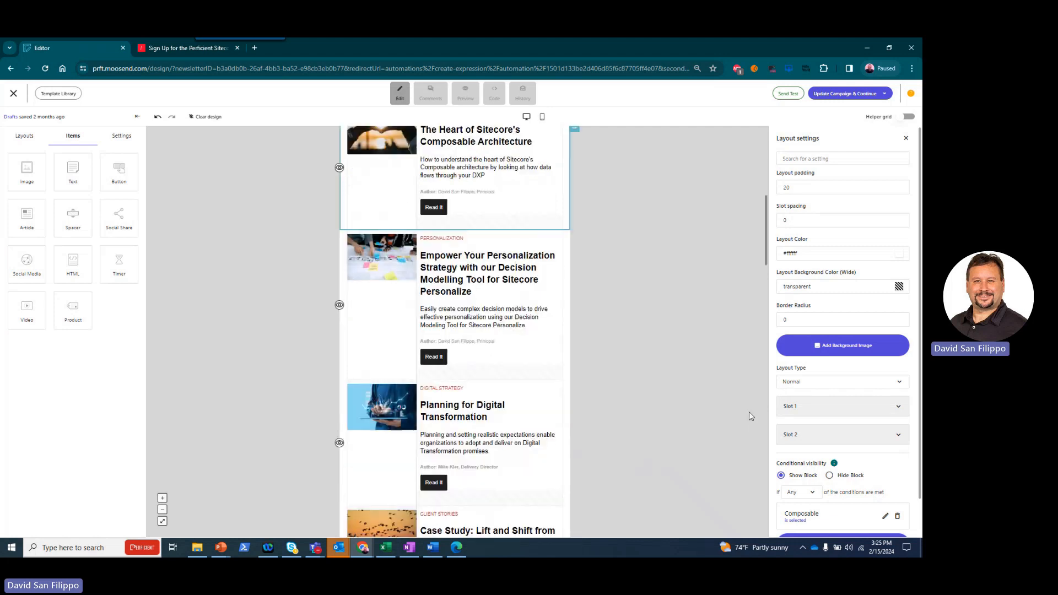
scroll(866, 468, "down", 1)
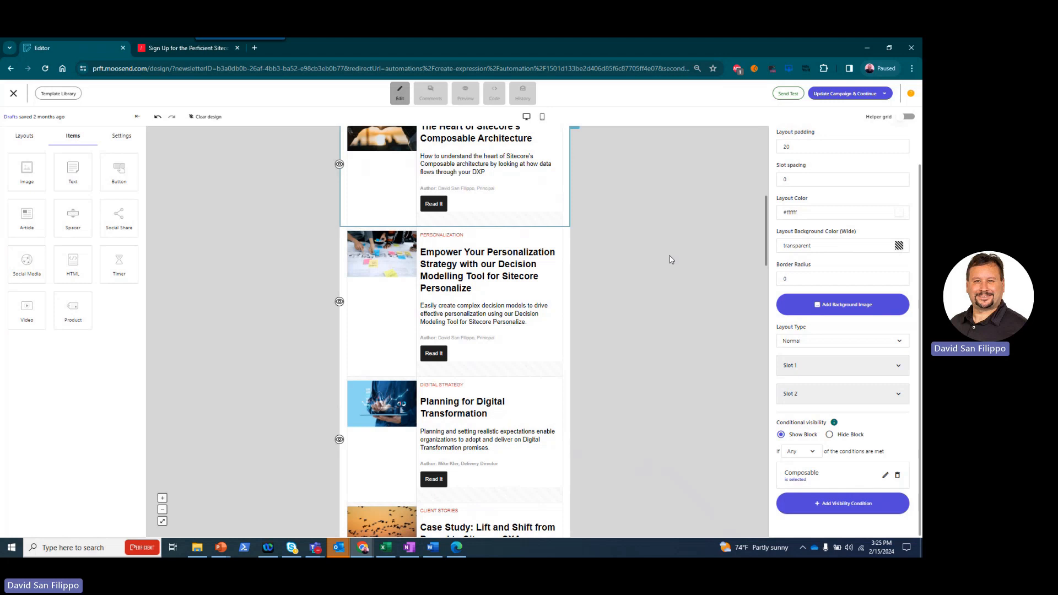
left_click(340, 303)
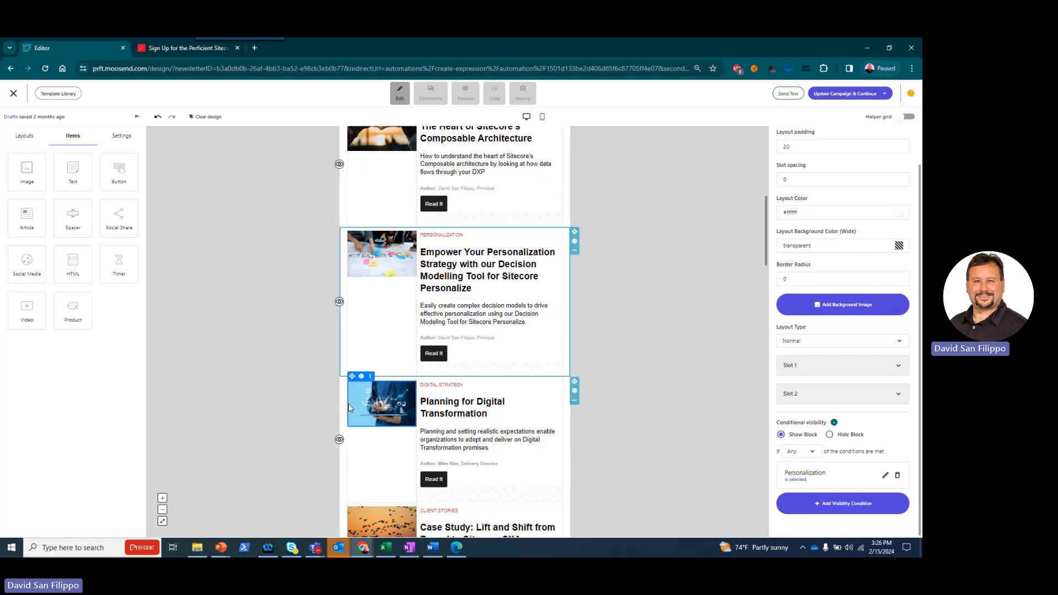
Step: Examine the conditional visibility settings of the Client Stories article block in the welcome email
scroll(328, 306, "down", 3)
scroll(327, 307, "down", 3)
left_click(336, 269)
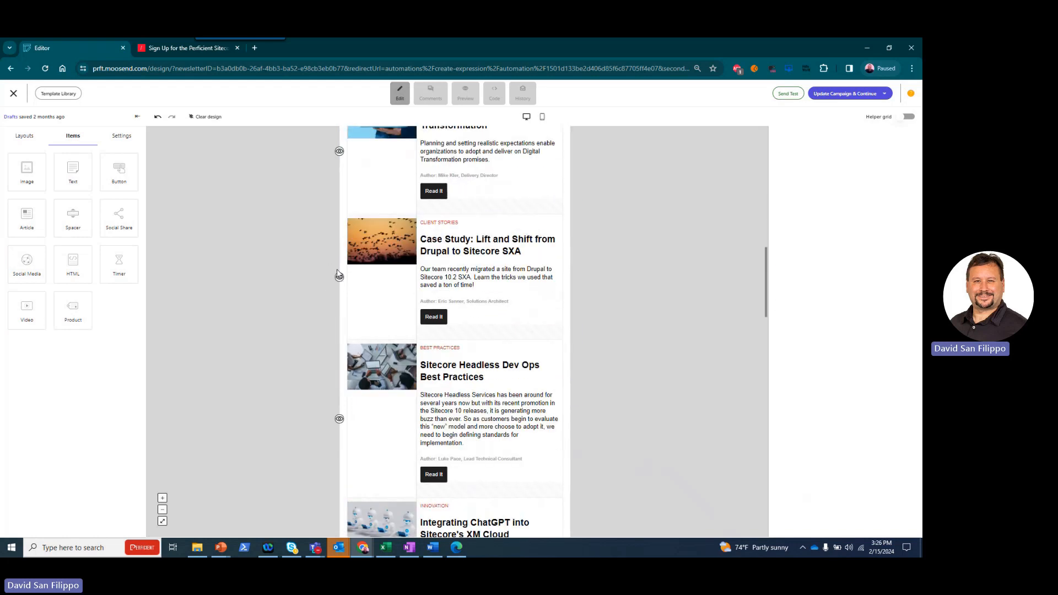
left_click(418, 283)
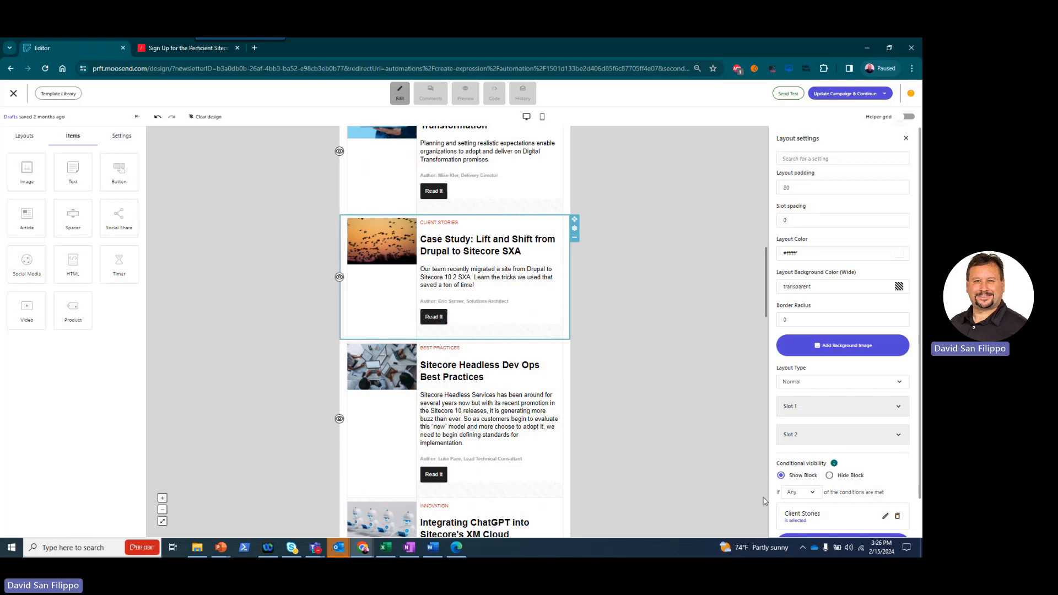
scroll(825, 477, "down", 1)
Step: Review the welcome email's whole design, from the introduction through the articles to the user group links and footer
scroll(508, 330, "up", 8)
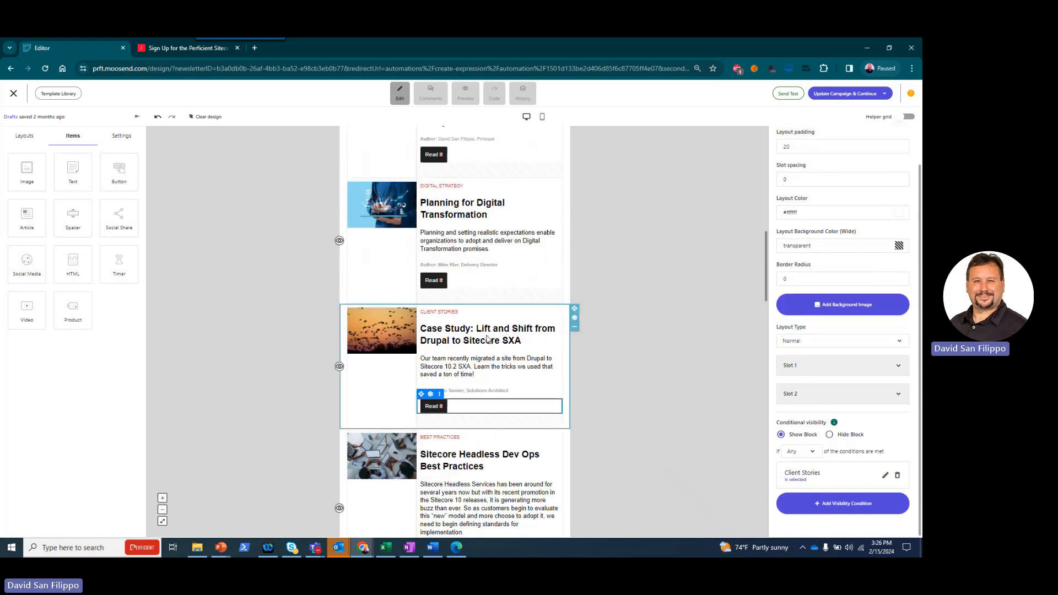
scroll(508, 330, "up", 5)
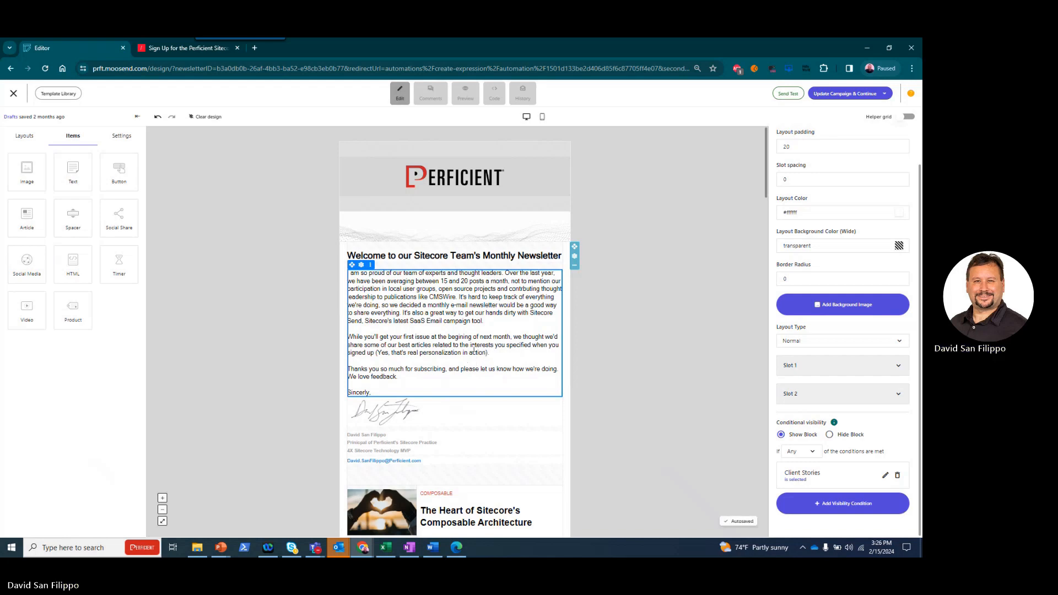
scroll(485, 389, "down", 10)
scroll(482, 381, "down", 10)
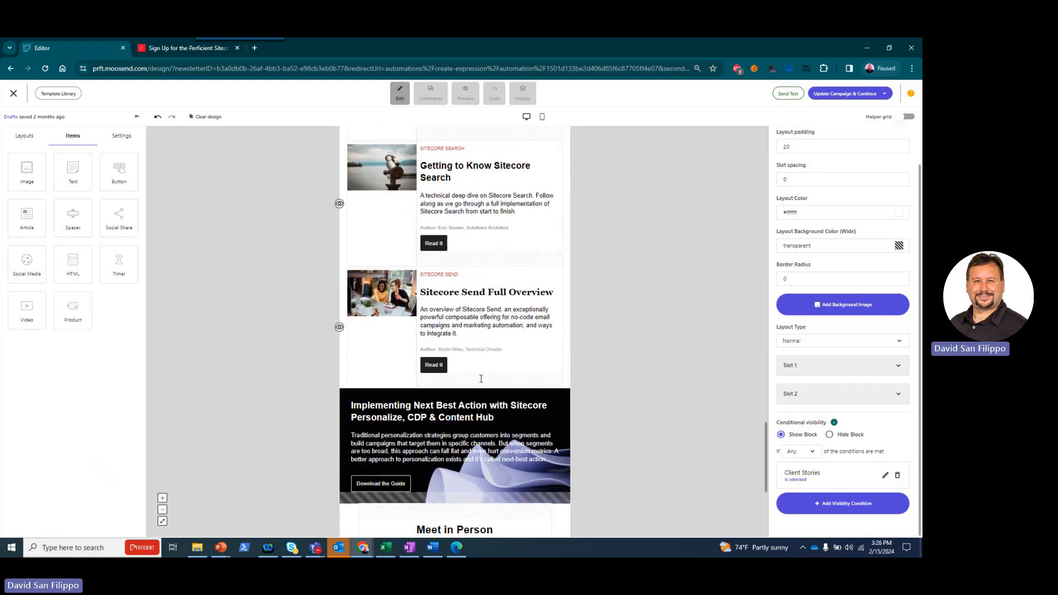
scroll(480, 379, "down", 5)
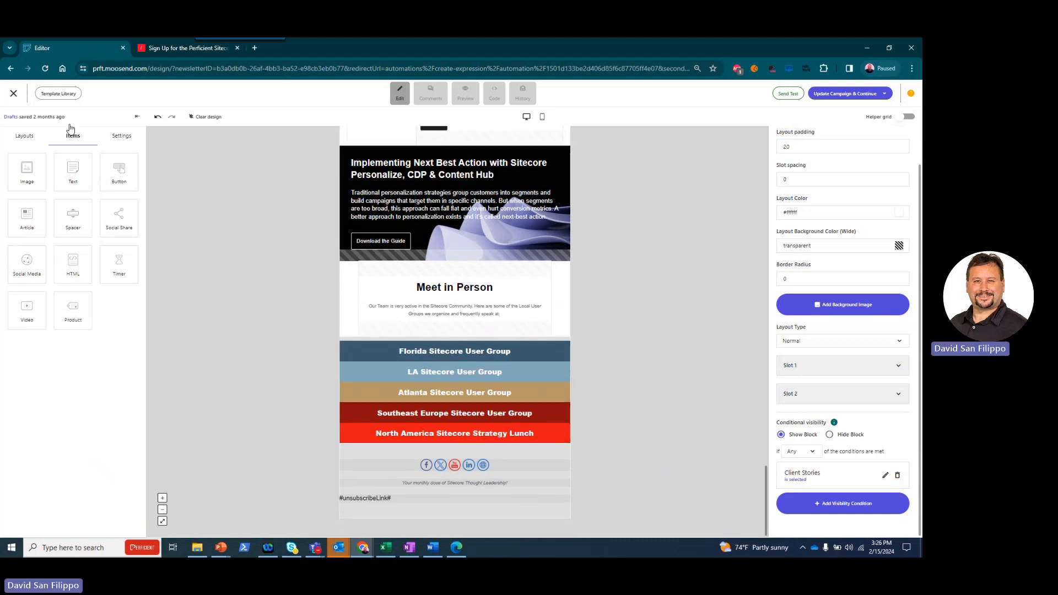
Step: Leave the email editor without updating the campaign content and return to the Welcome to Newsletter Automation workflow
left_click(13, 94)
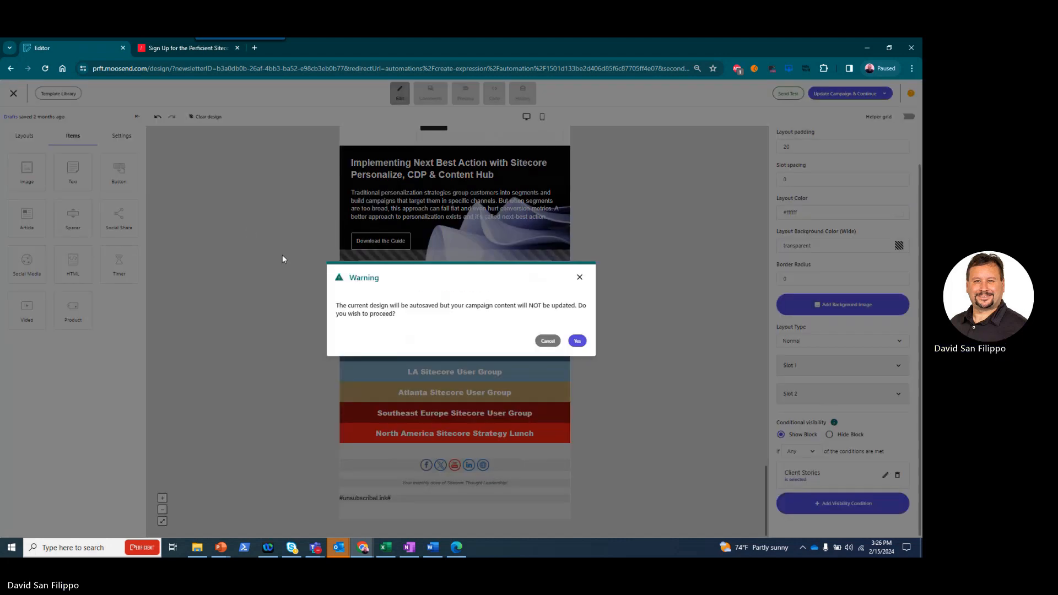
left_click(577, 341)
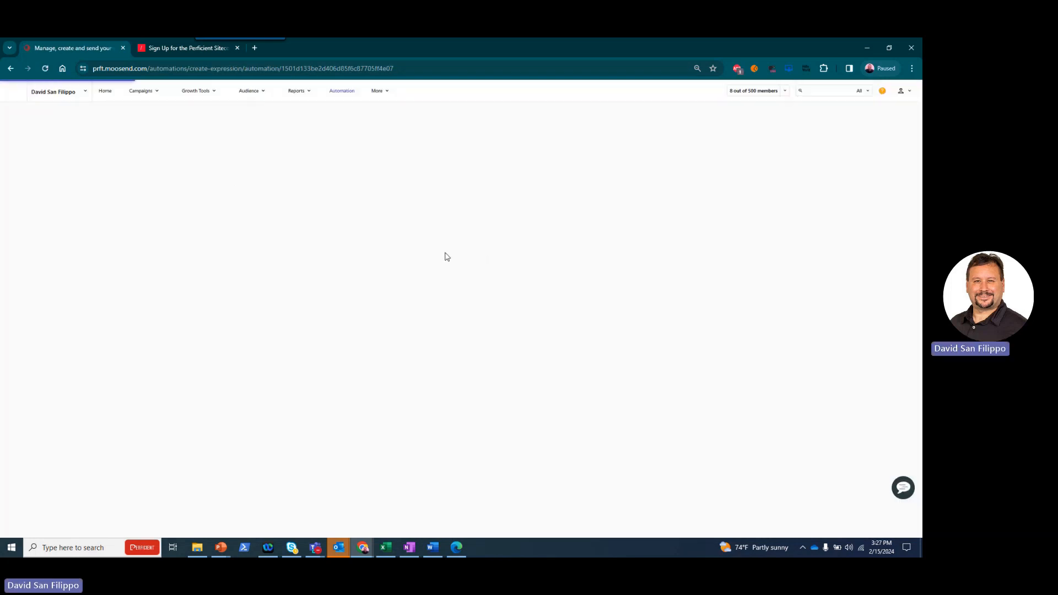
left_click(561, 310)
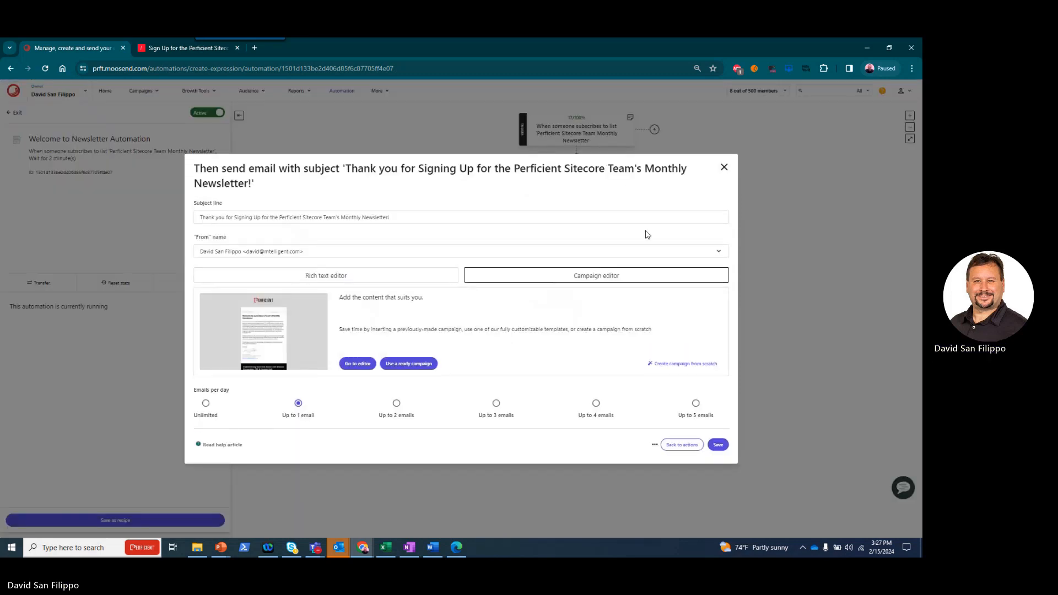
left_click(724, 167)
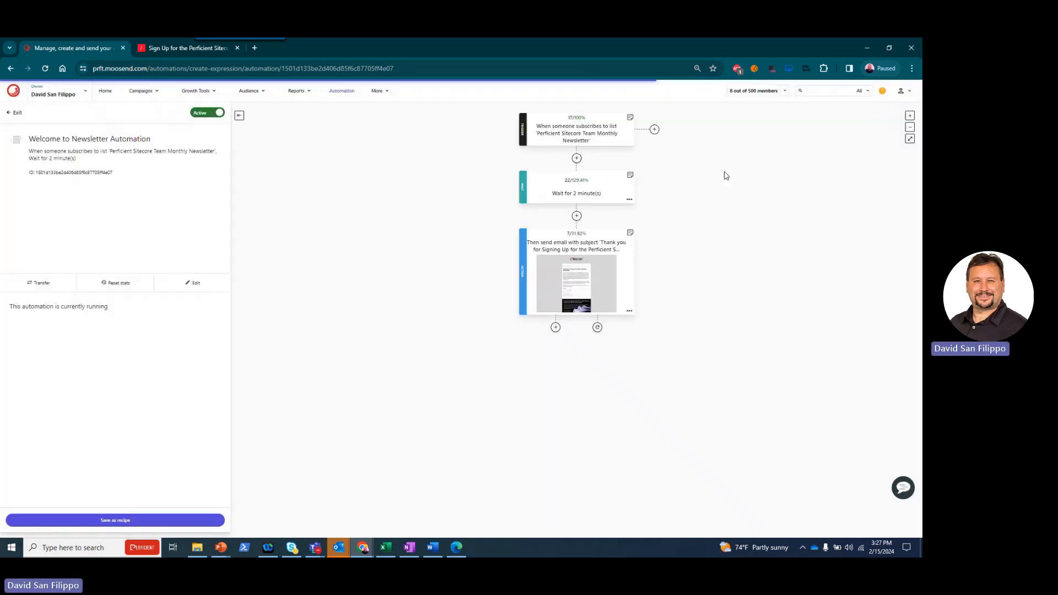
Step: Look through the control steps and actions that can follow the thank-you email, including the Split Flow settings, without adding any
left_click(555, 328)
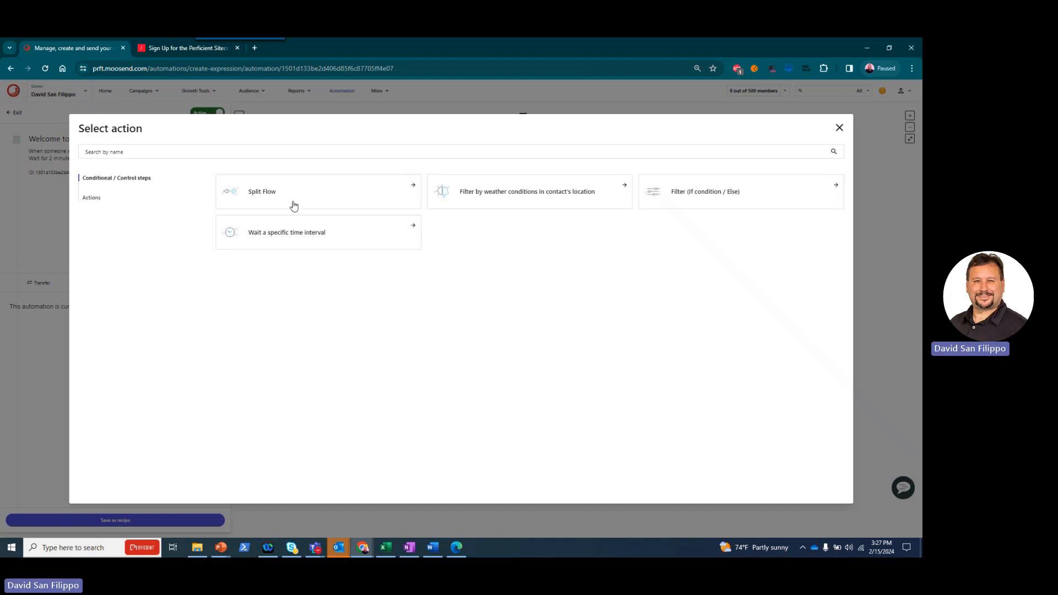
left_click(314, 205)
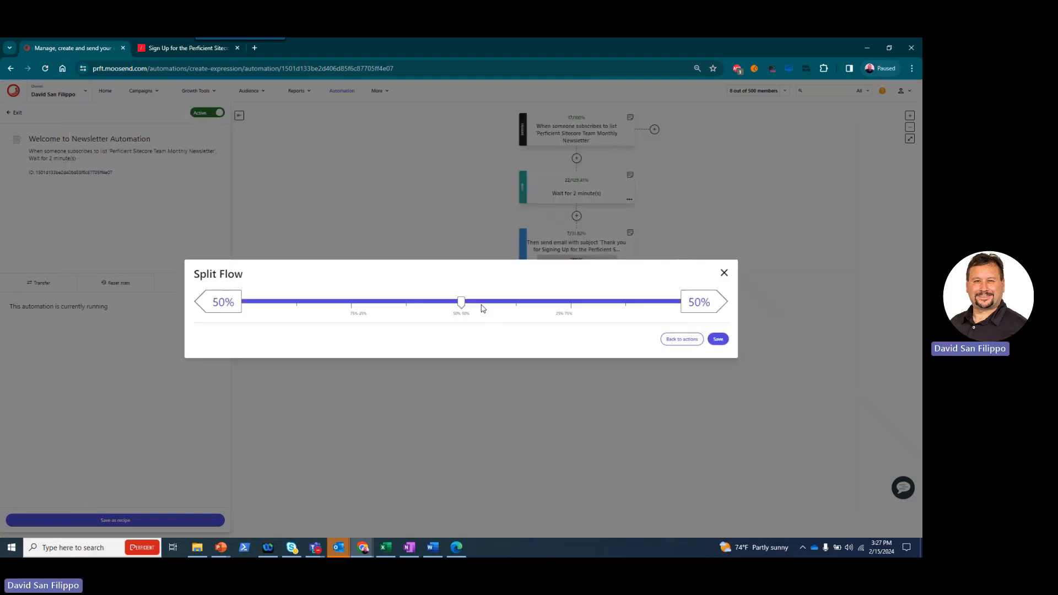
left_click(723, 275)
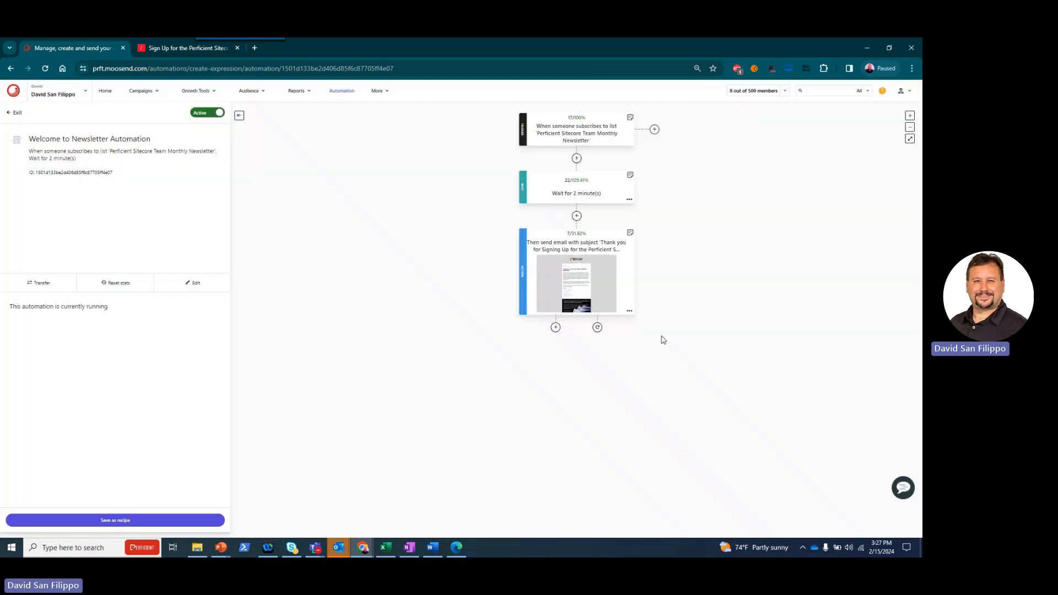
left_click(558, 331)
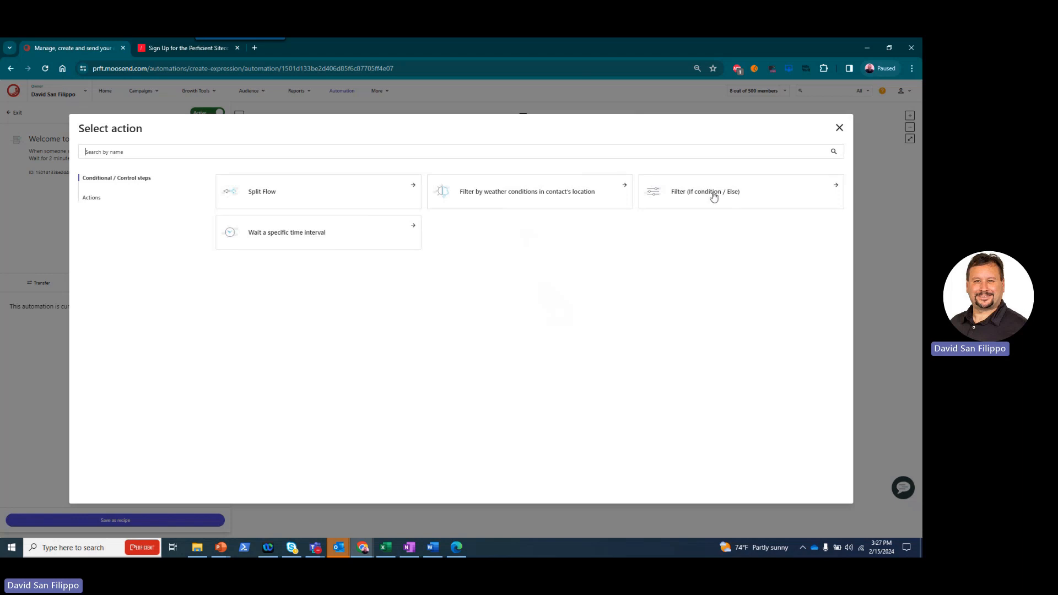
left_click(93, 199)
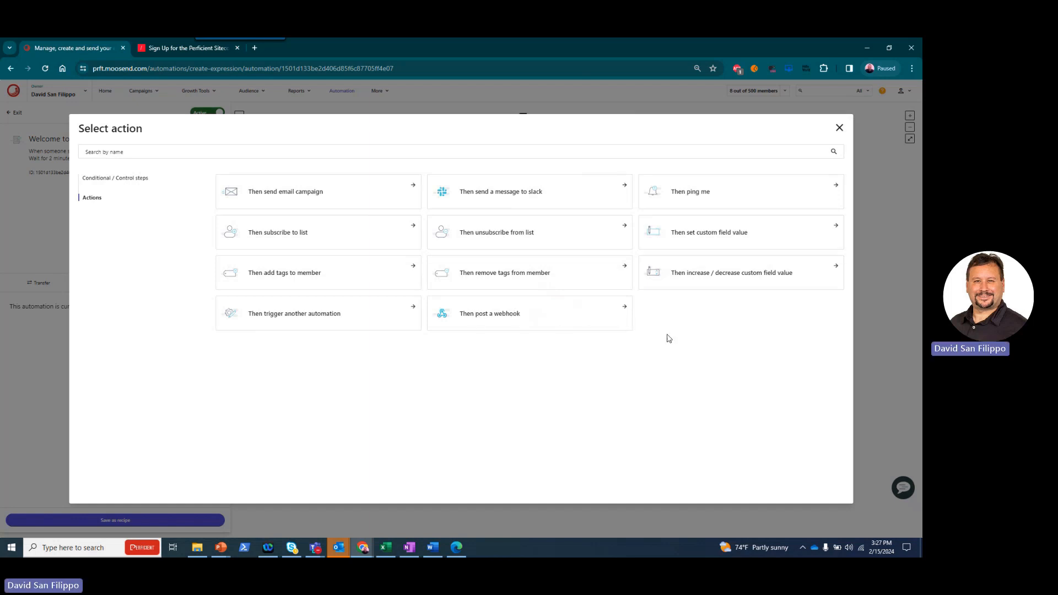
left_click(840, 129)
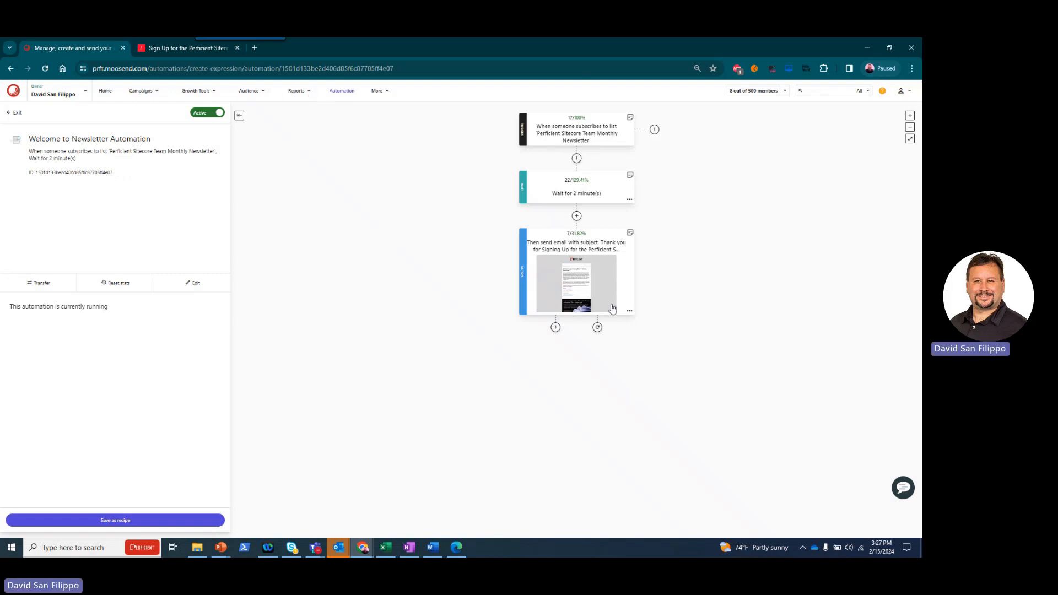
Step: Open the Welcome Newsletter draft from the regular campaigns, checking the other options available for it in the list
left_click(143, 92)
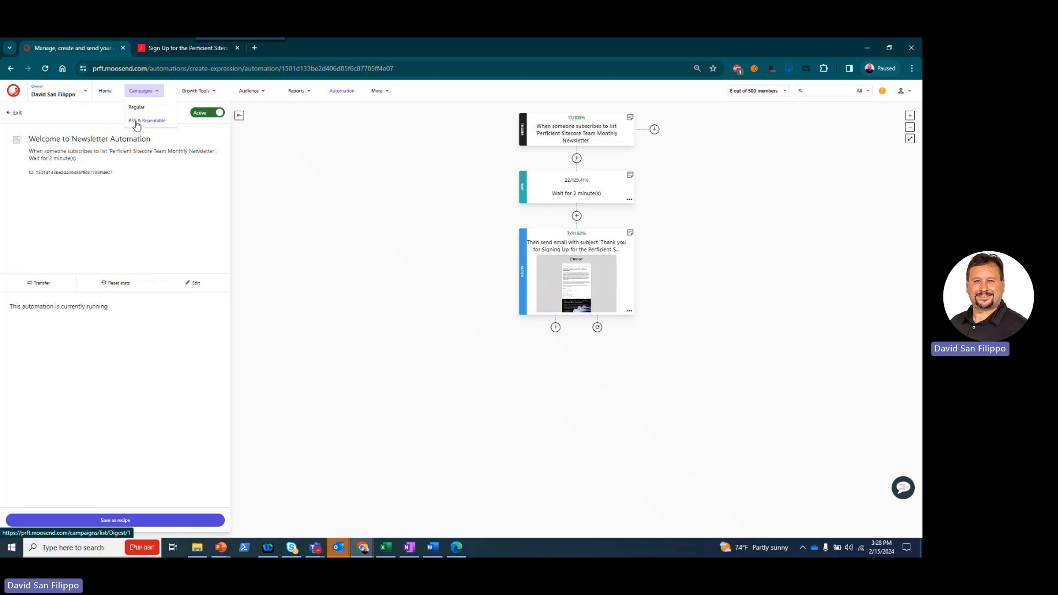
left_click(137, 108)
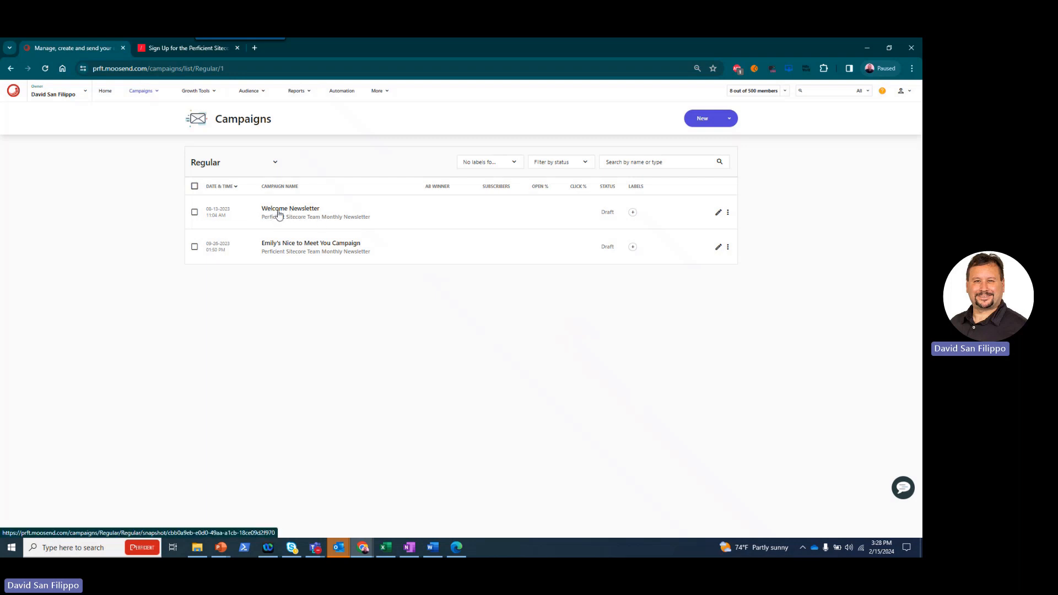
left_click(728, 213)
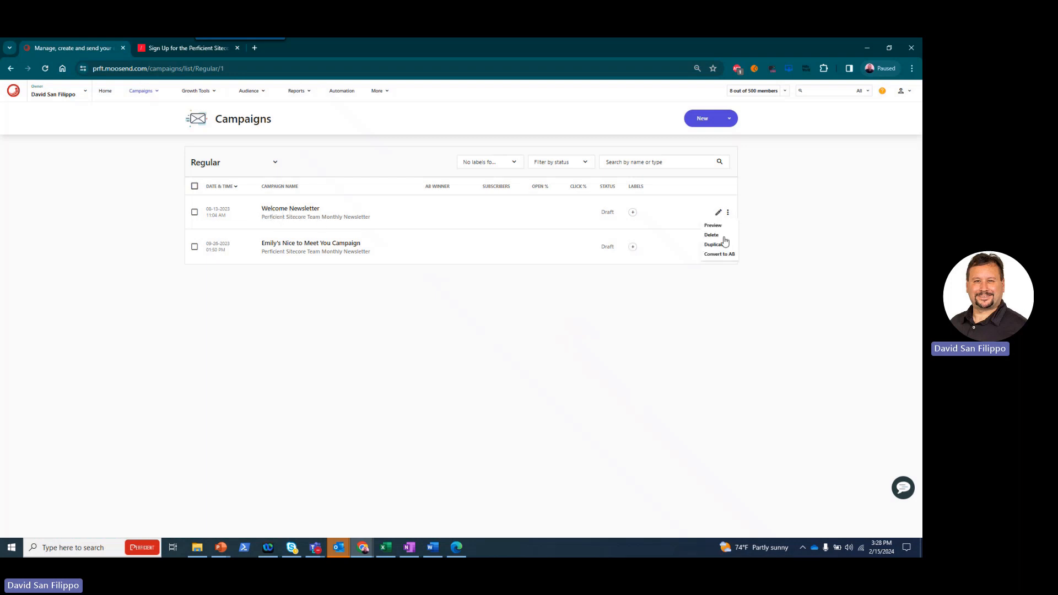
left_click(347, 214)
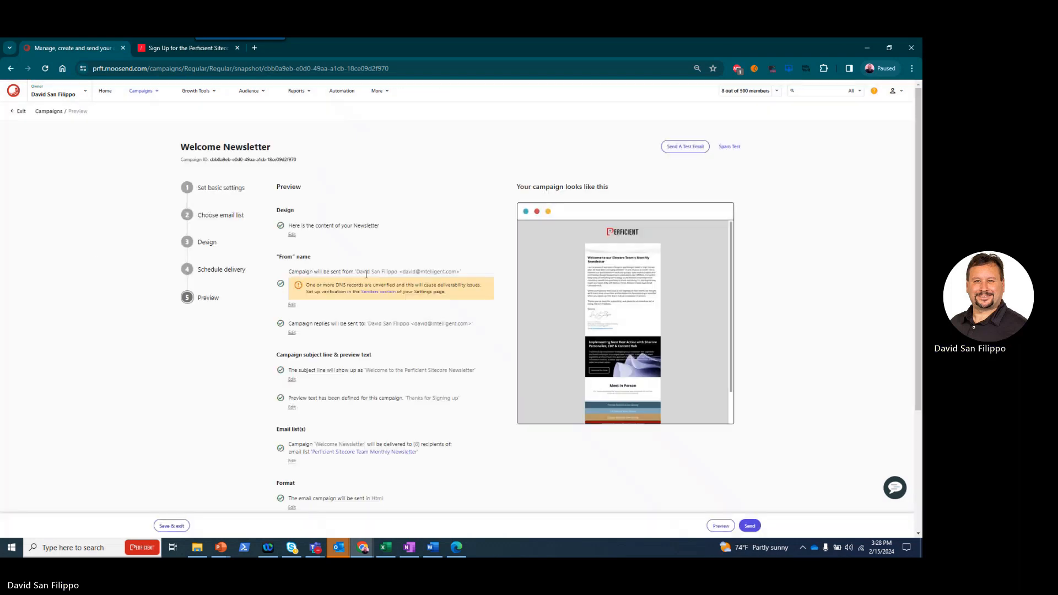
Step: Review the Welcome Newsletter campaign's basic settings, including its subject line, sender, confirmation and tracking options
left_click(225, 189)
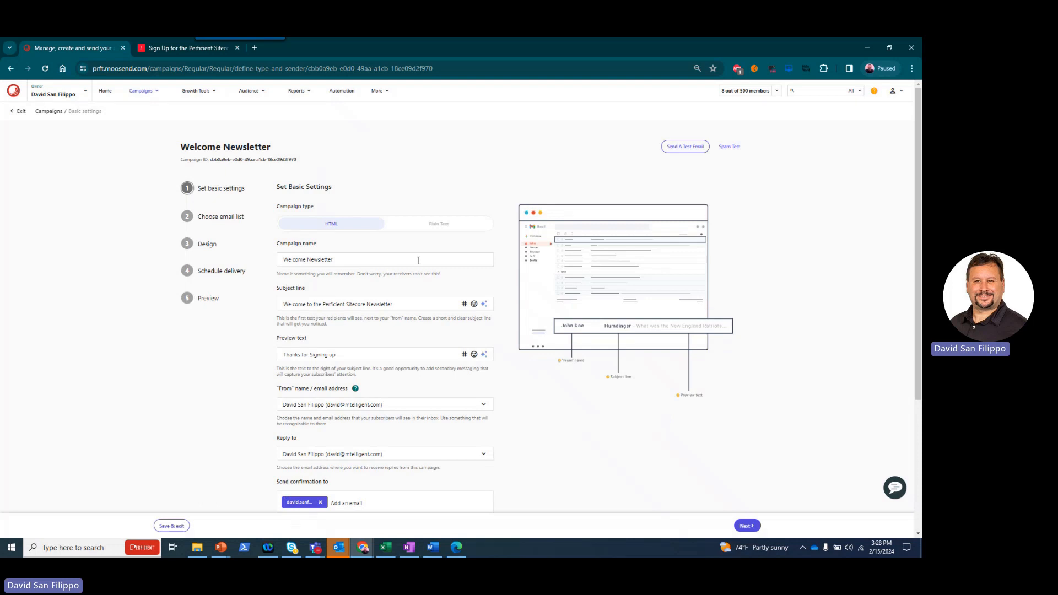
scroll(259, 350, "down", 2)
scroll(371, 347, "down", 2)
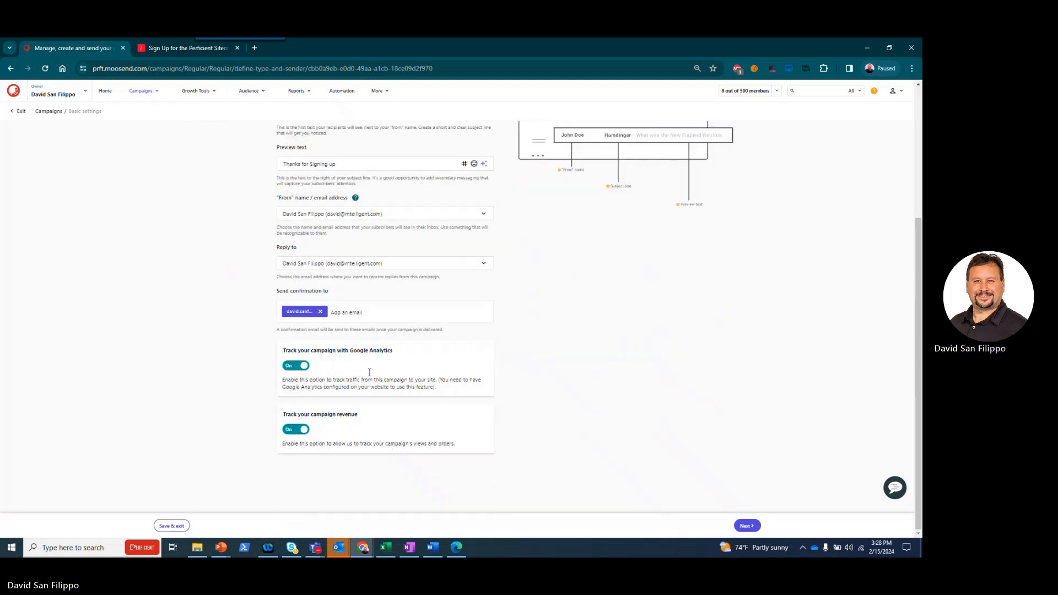
scroll(372, 379, "up", 4)
Step: Review the Welcome Newsletter campaign's remaining setup stages, from the email list and design to delivery and the final preview summary
left_click(222, 217)
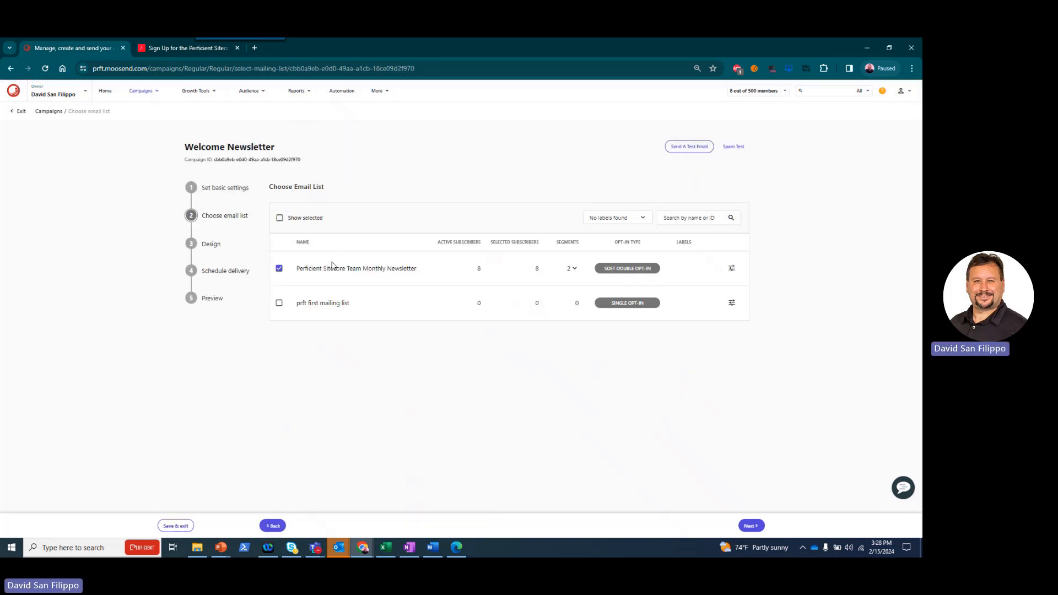
left_click(212, 248)
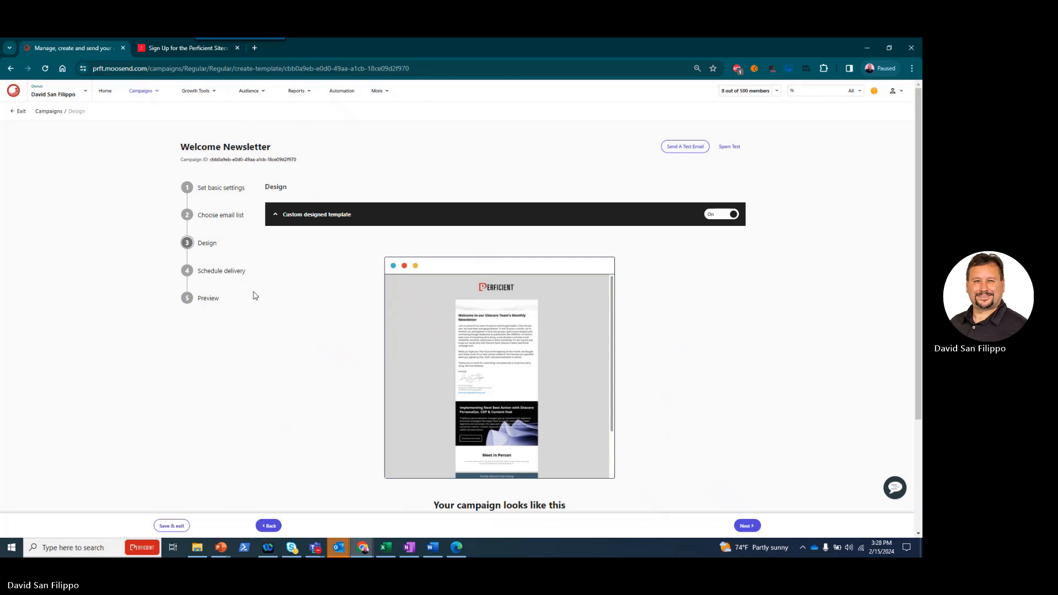
scroll(455, 404, "down", 2)
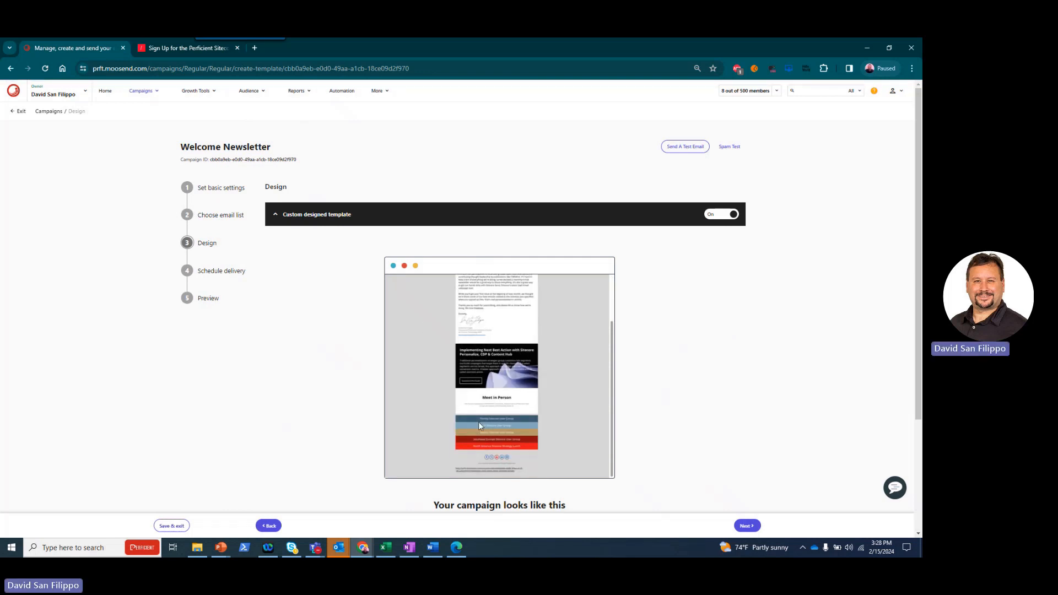
left_click(212, 268)
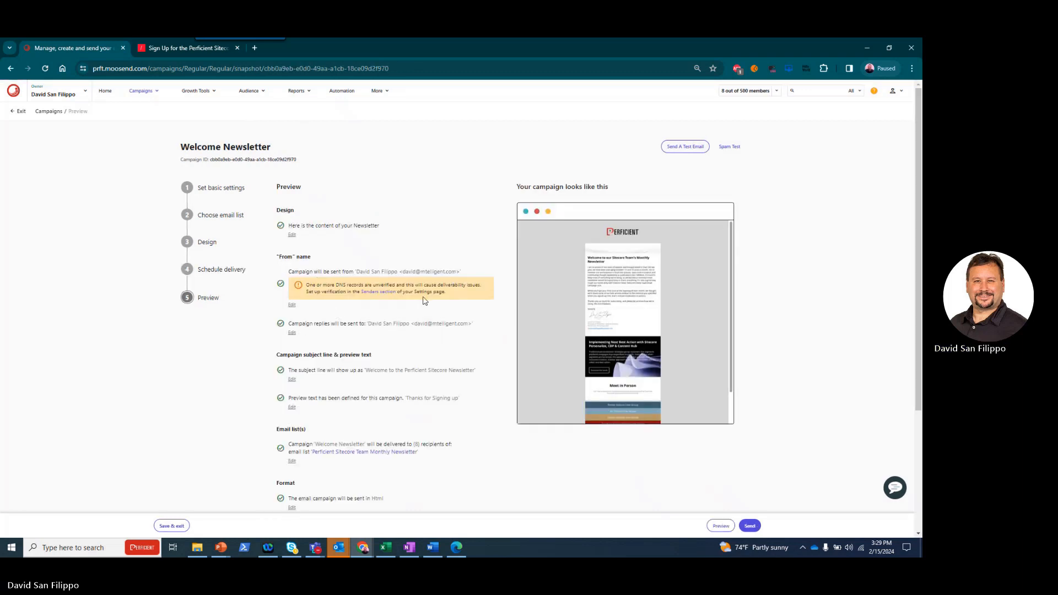
scroll(397, 317, "down", 3)
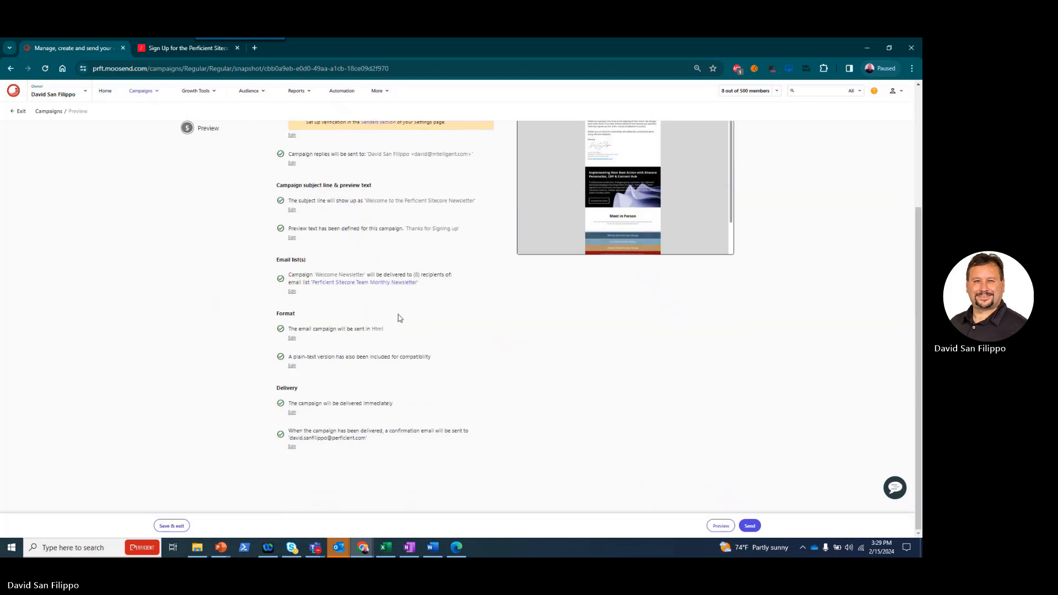
scroll(397, 317, "up", 3)
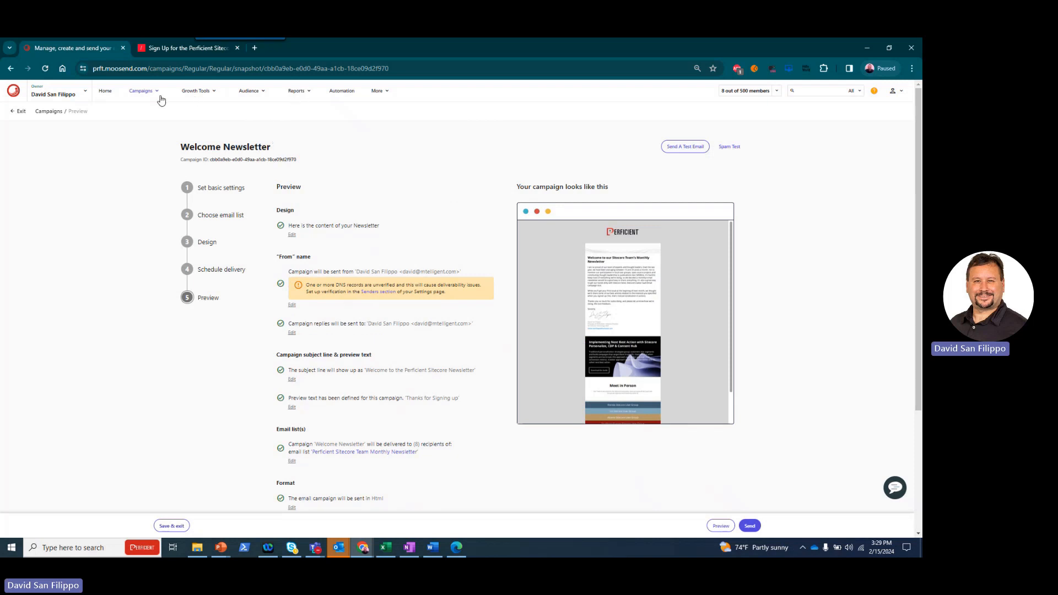
left_click(296, 91)
left_click(296, 112)
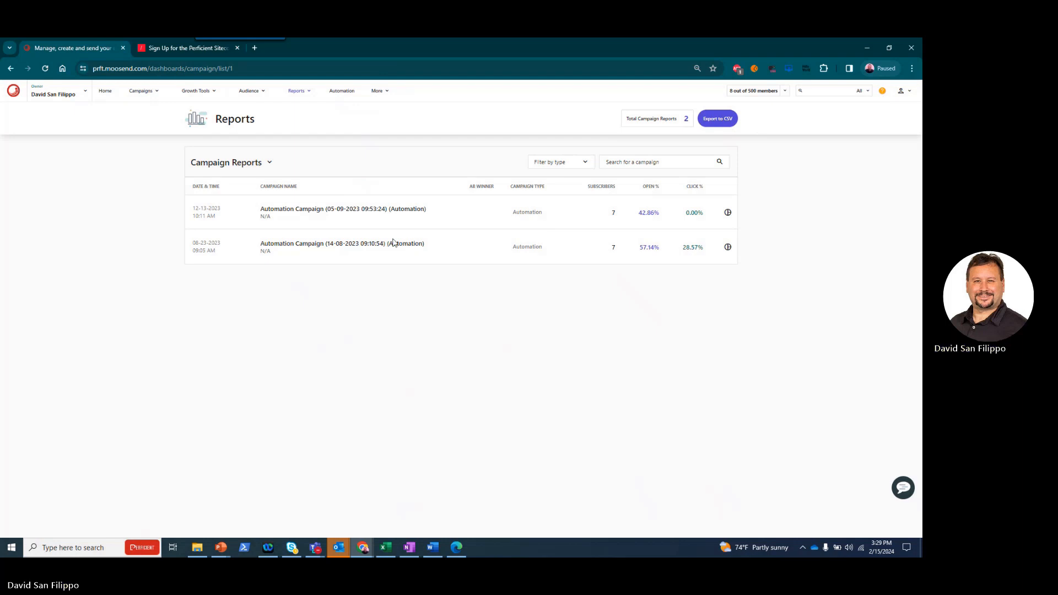
left_click(368, 246)
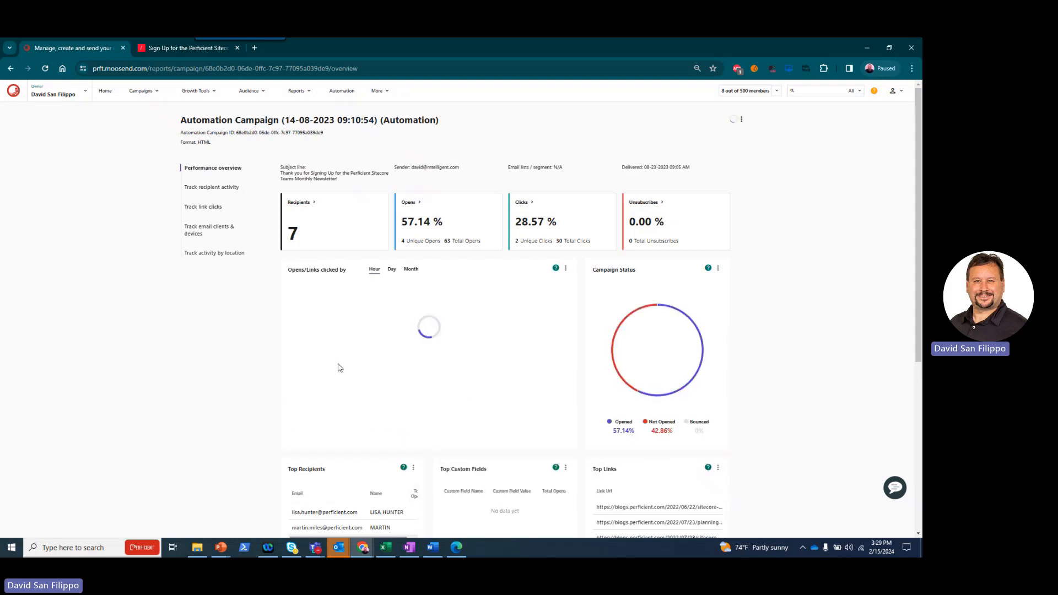
scroll(353, 412, "down", 3)
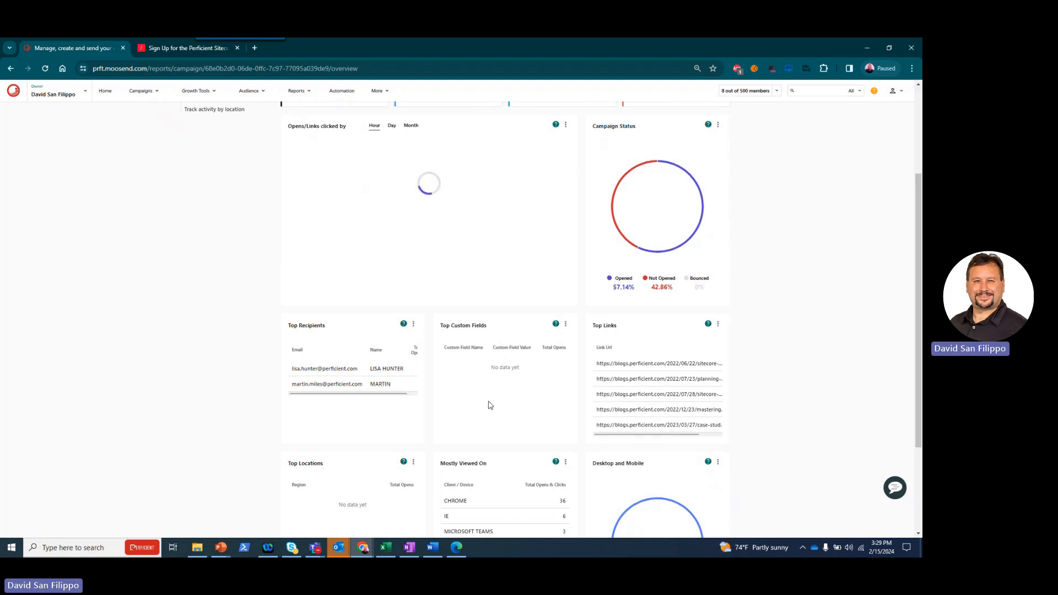
scroll(488, 405, "up", 3)
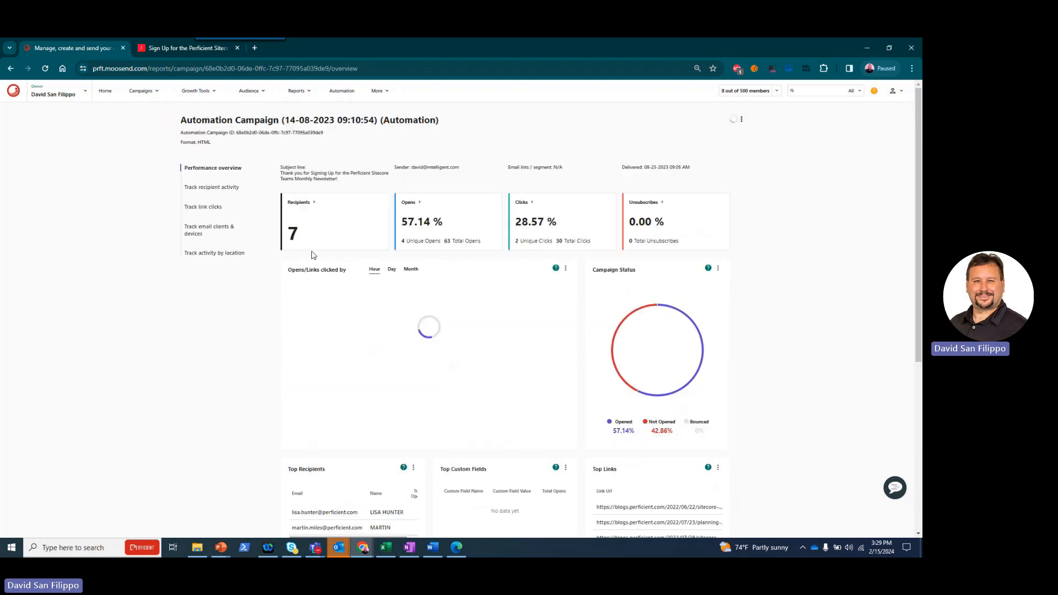
scroll(629, 400, "down", 5)
scroll(586, 361, "up", 5)
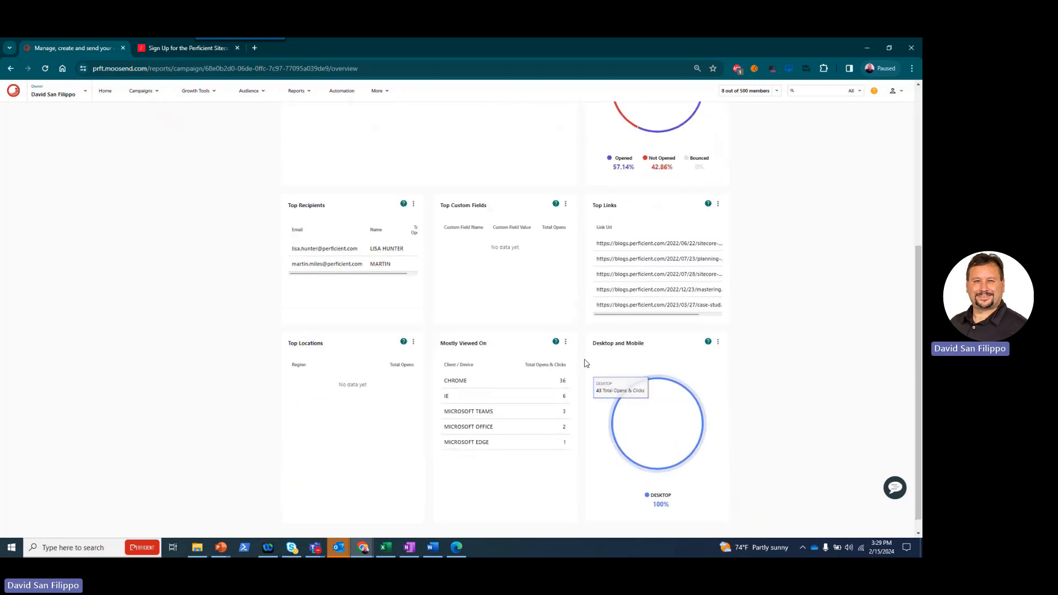
Step: Check the report's recipient activity for the opened, not opened and clicked groups
left_click(203, 147)
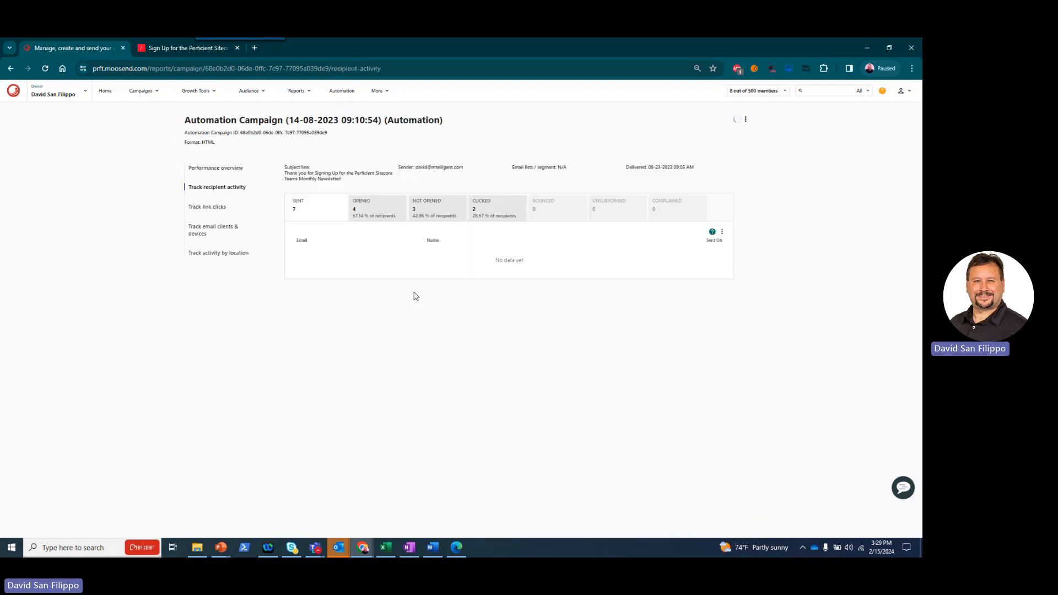
left_click(397, 213)
left_click(430, 221)
left_click(495, 215)
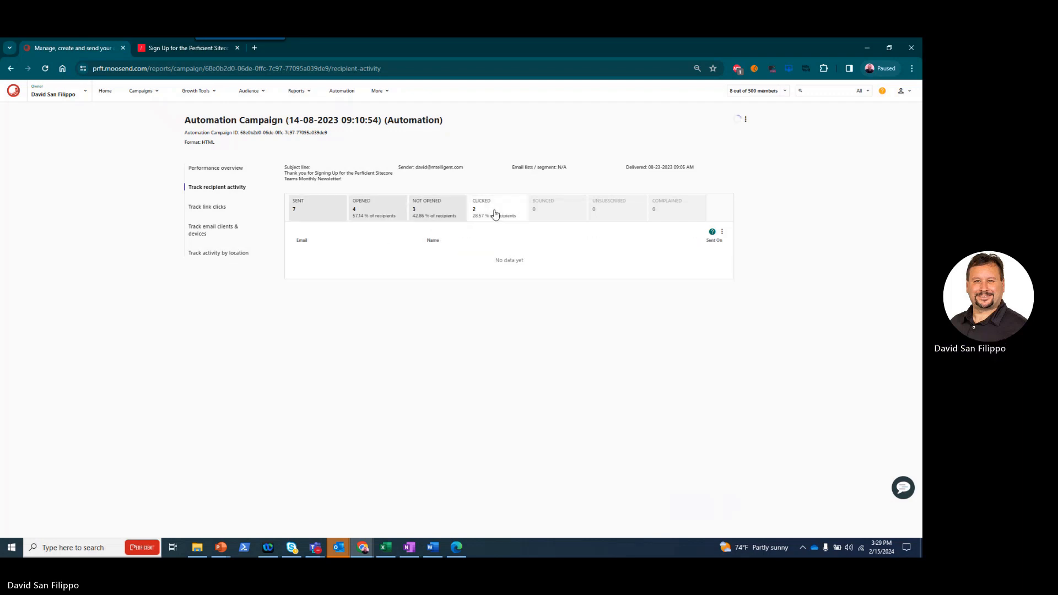
Step: Examine the report's link click tracking, including the performance per link and the clicks by recipient
left_click(197, 207)
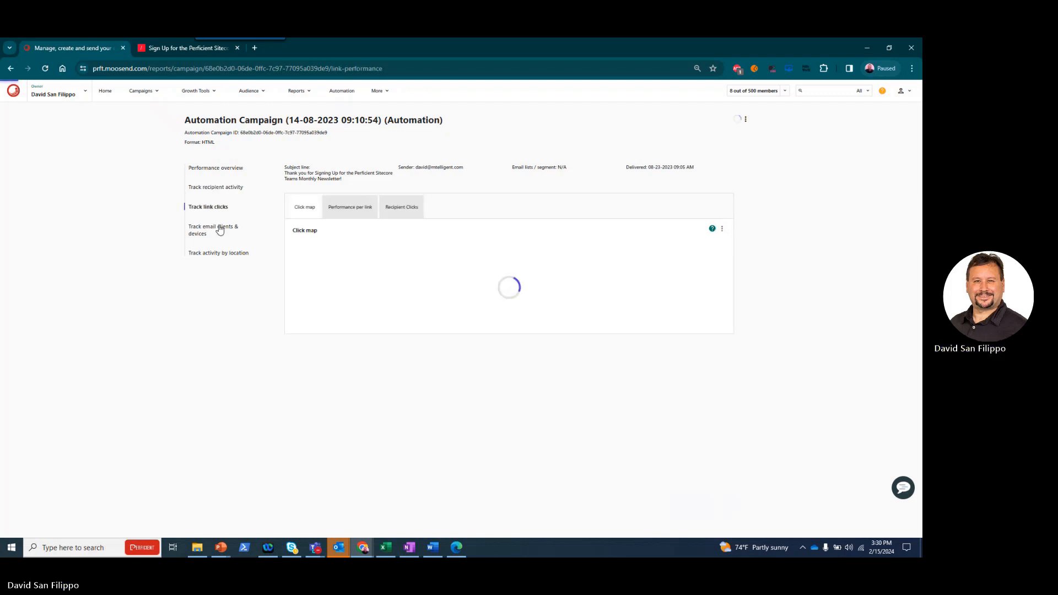
left_click(356, 210)
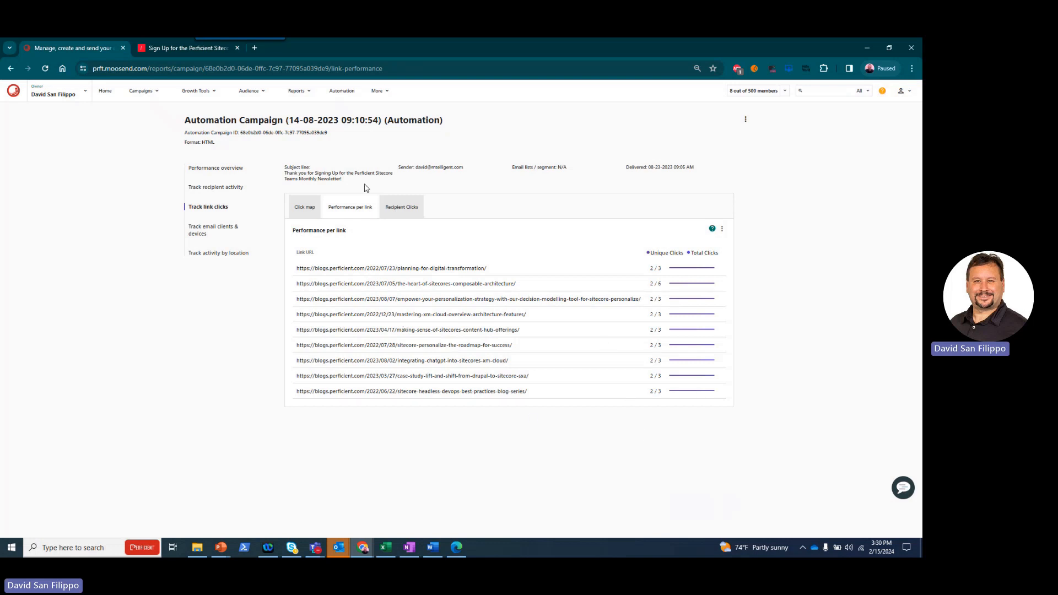
left_click(406, 212)
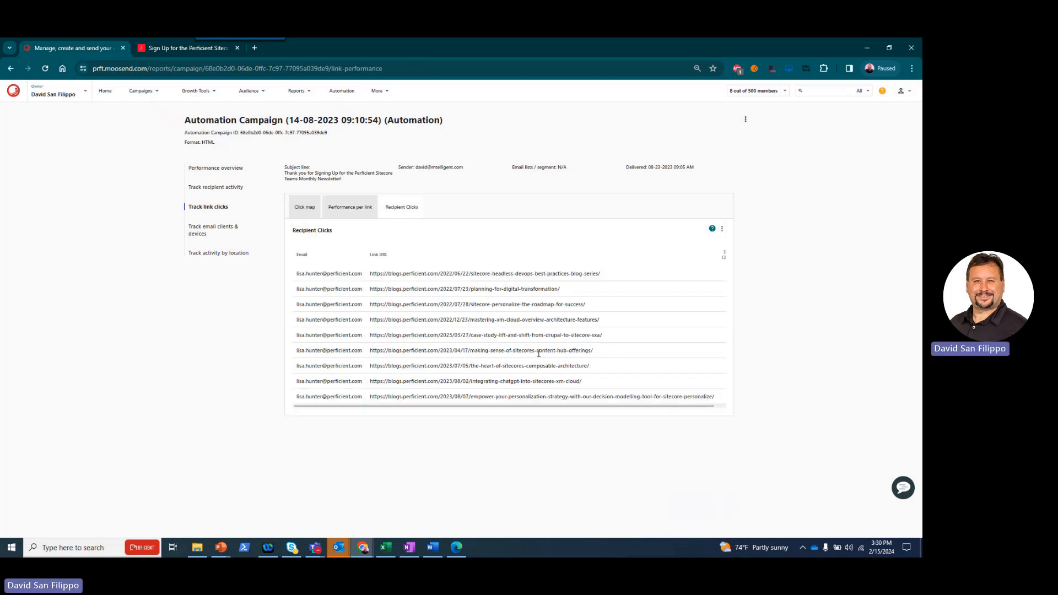
Step: Look through the report's email client and device tracking, and open its activity by location
left_click(206, 230)
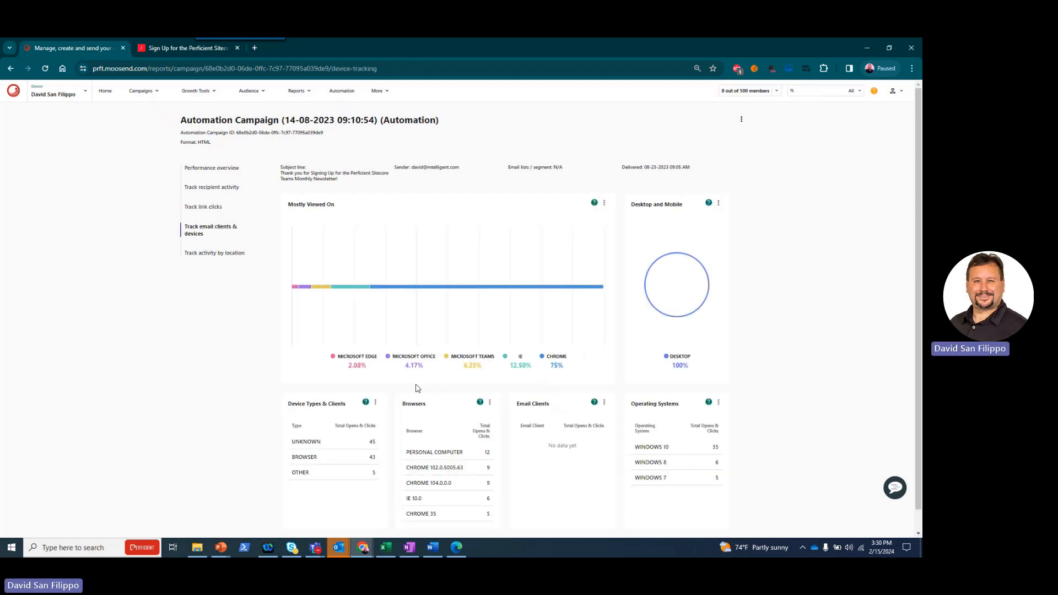
scroll(385, 422, "down", 1)
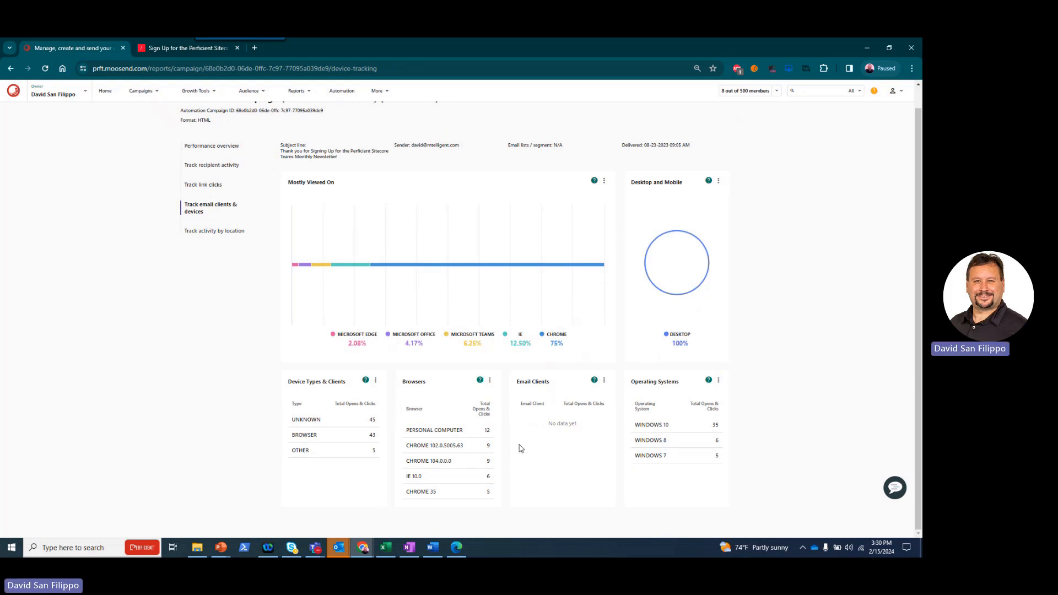
left_click(213, 233)
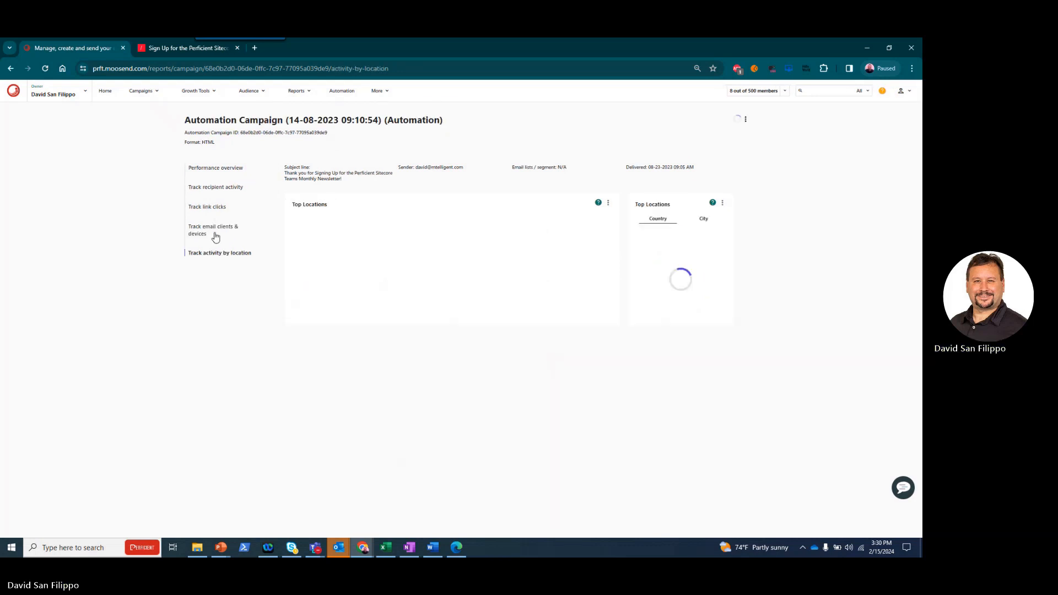